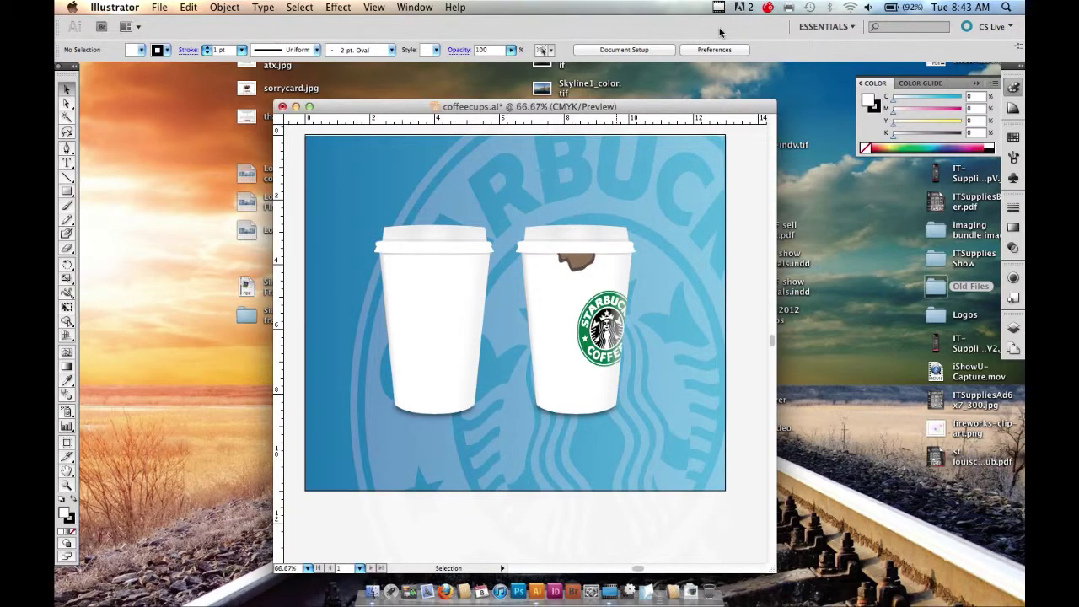
# Open the File menu over the open coffee-cups artwork.
pyautogui.click(159, 7)
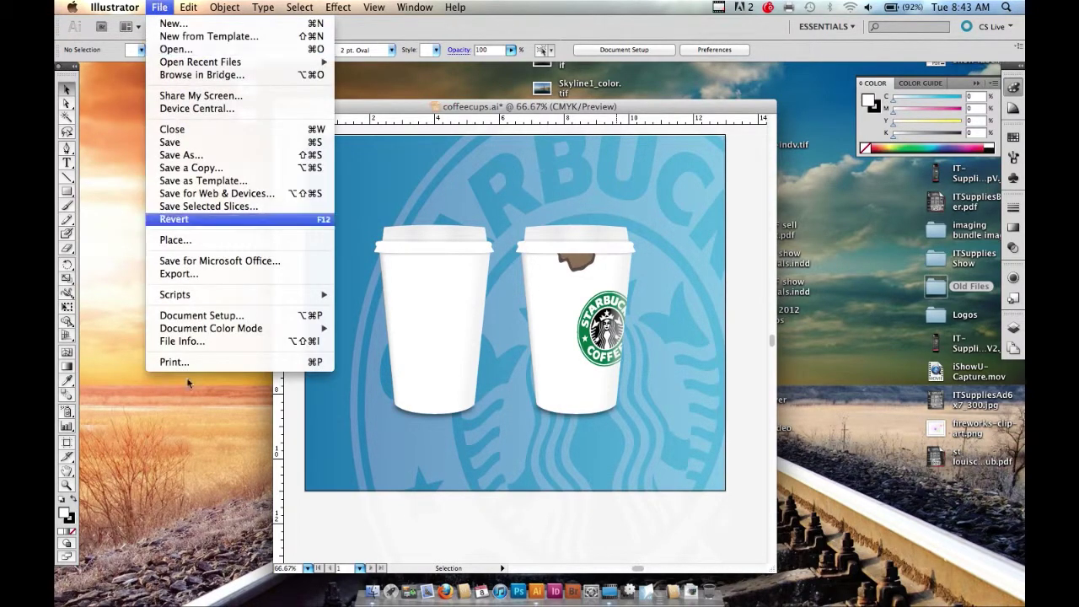
# Open the Print settings with Epson Stylus Pro 4900 kept as the printer.
pyautogui.click(251, 364)
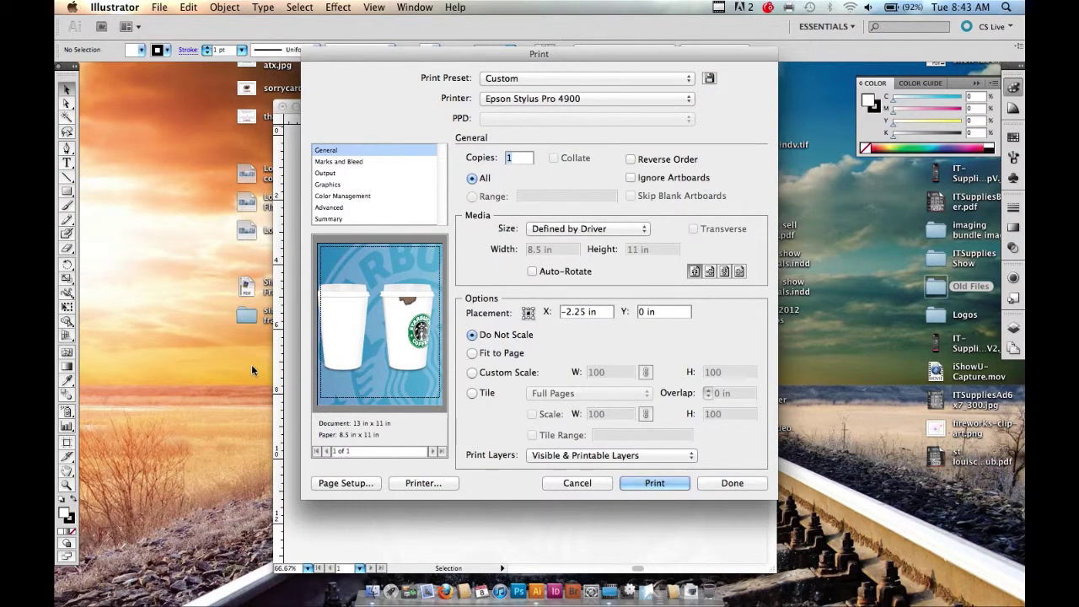
pyautogui.click(582, 99)
pyautogui.click(582, 99)
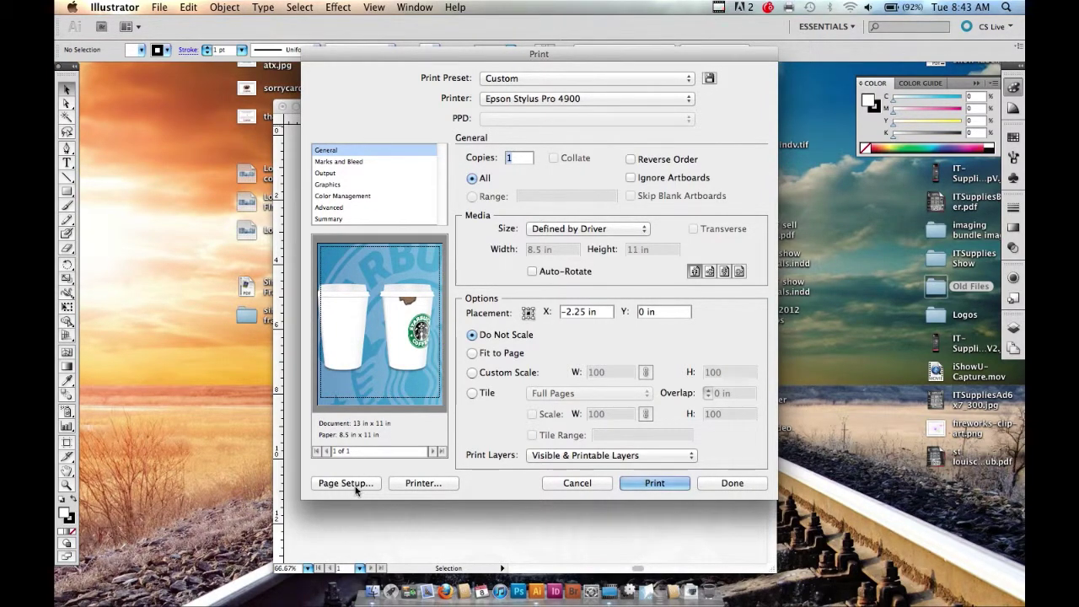
# Format page setup for the Epson Stylus Pro 4900 on US C 17 x 22 in (Sheet - Maximum) paper.
pyautogui.click(355, 488)
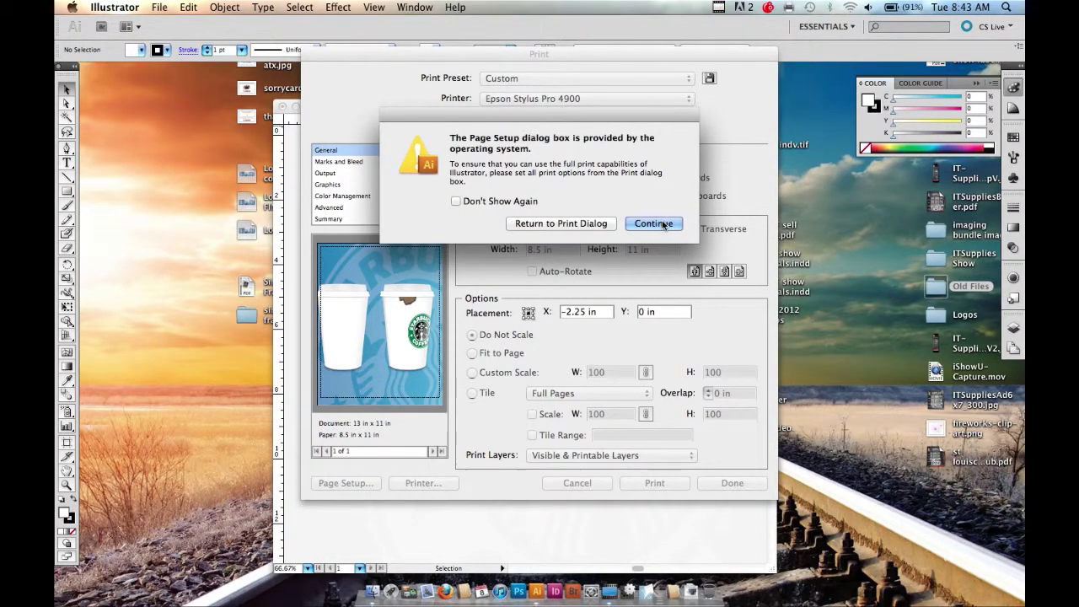
pyautogui.click(654, 224)
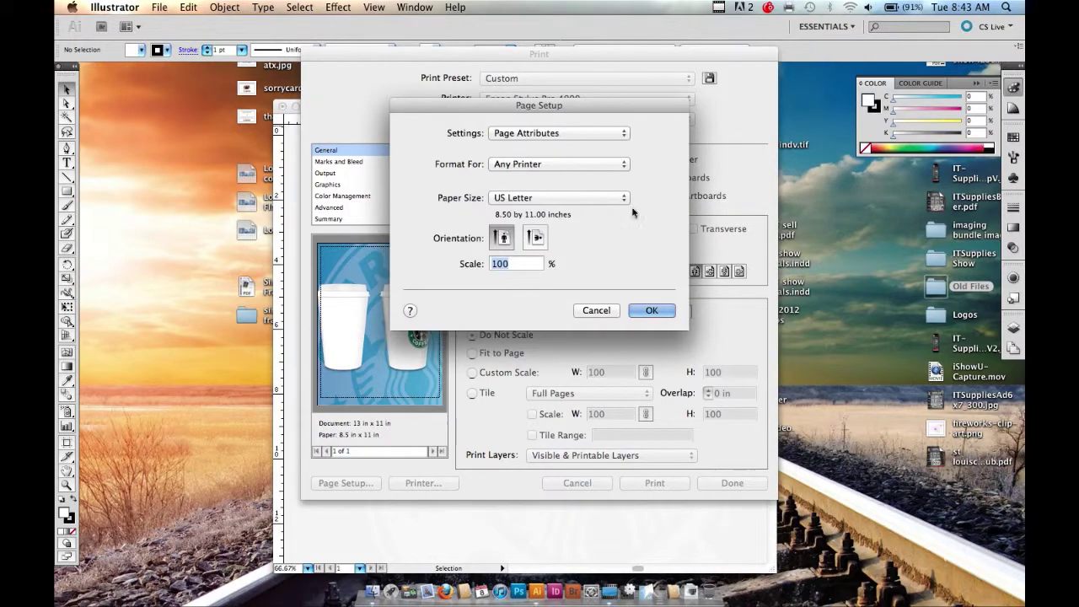
pyautogui.click(590, 163)
pyautogui.click(555, 224)
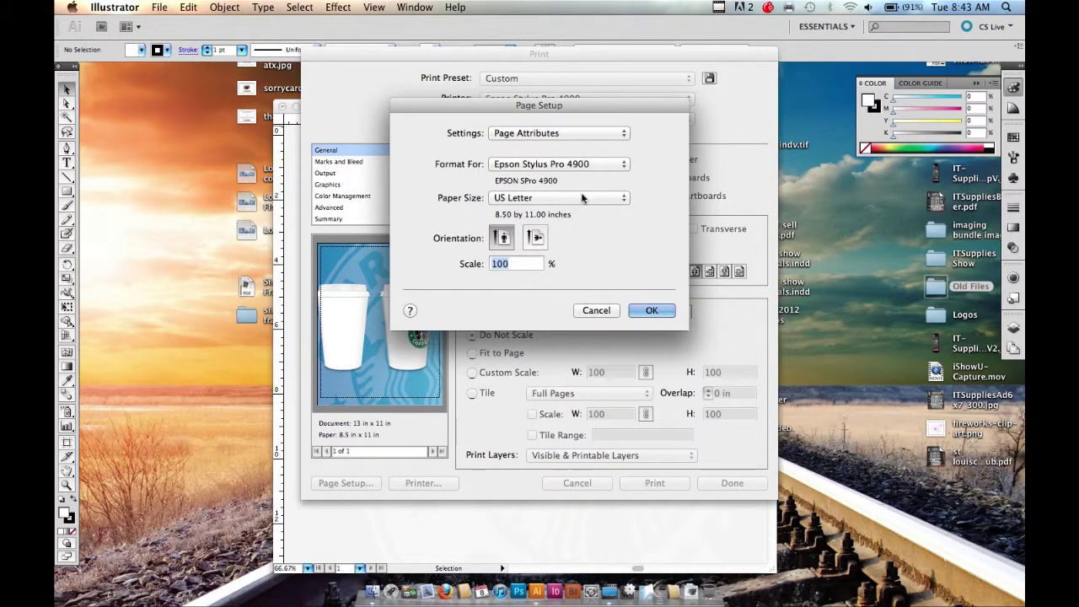
pyautogui.click(582, 197)
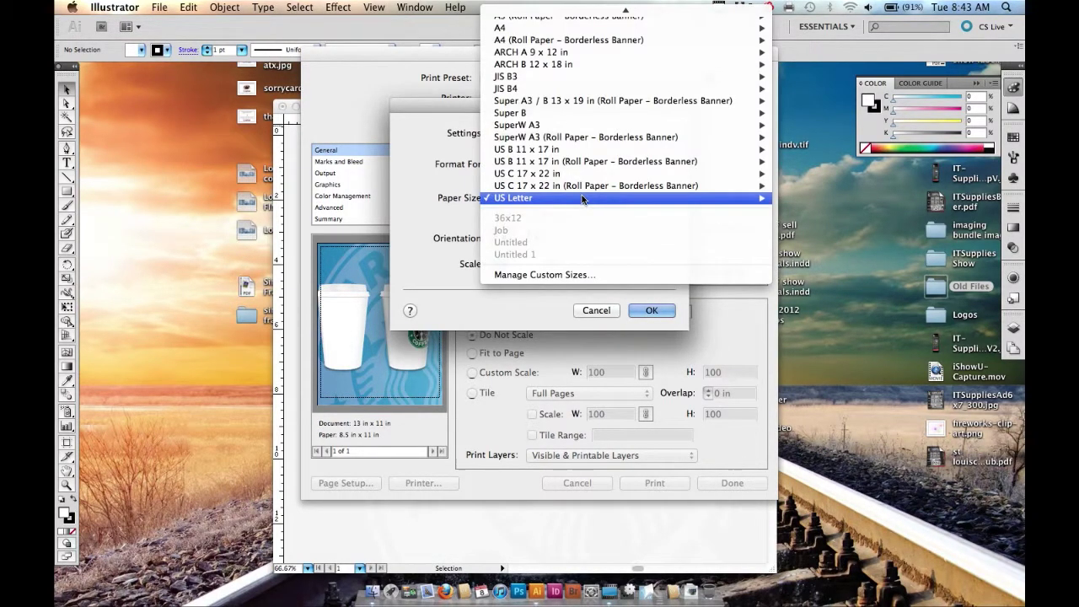
pyautogui.moveTo(540, 173)
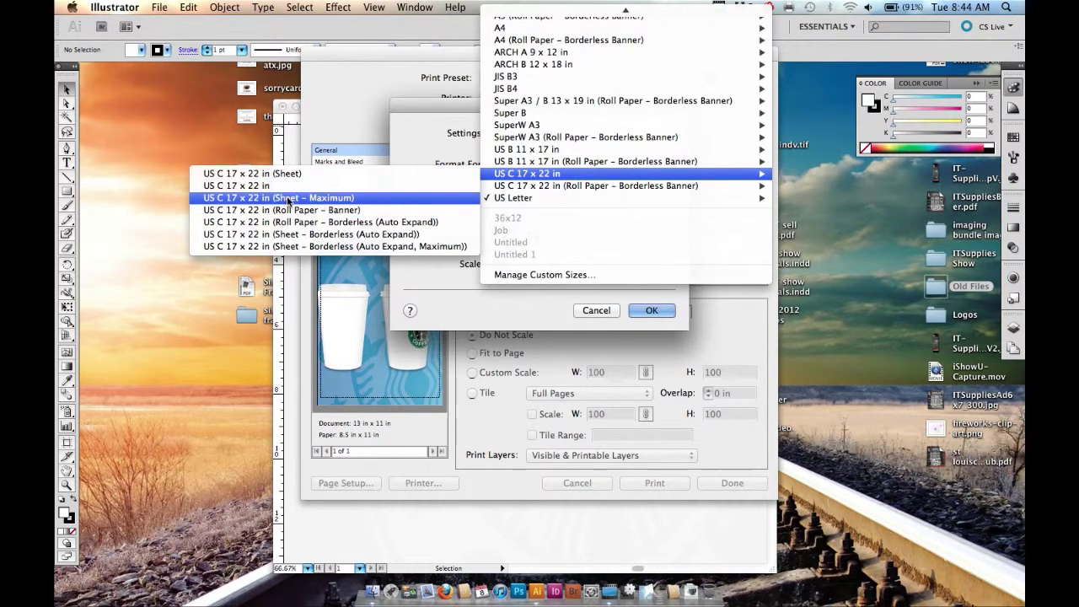
pyautogui.click(287, 200)
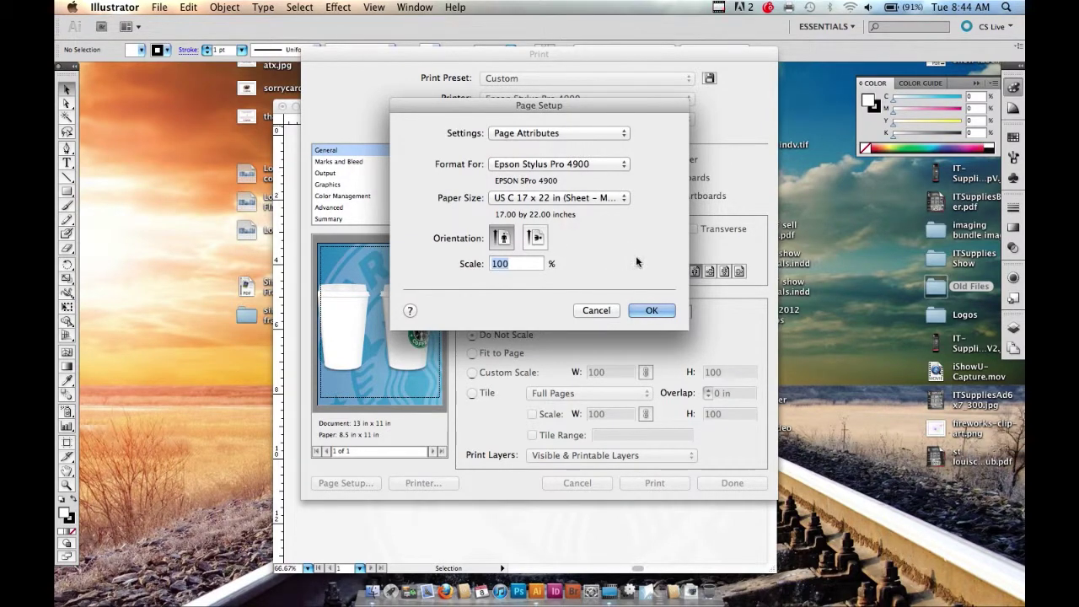
pyautogui.click(649, 311)
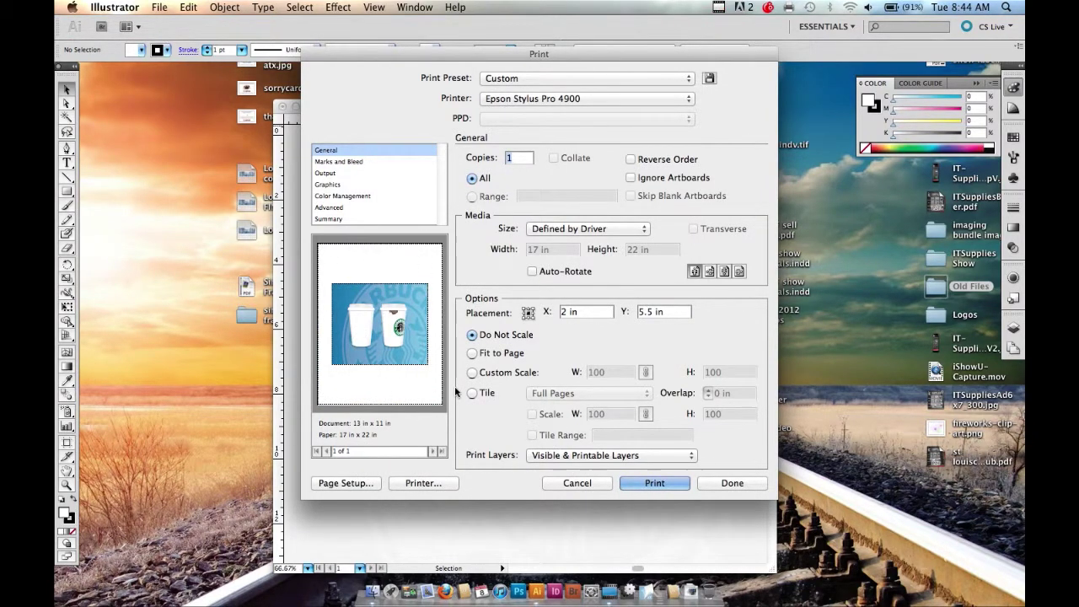
# Rotate the coffee-cups artwork a quarter turn on the 17×22-inch page.
pyautogui.click(709, 272)
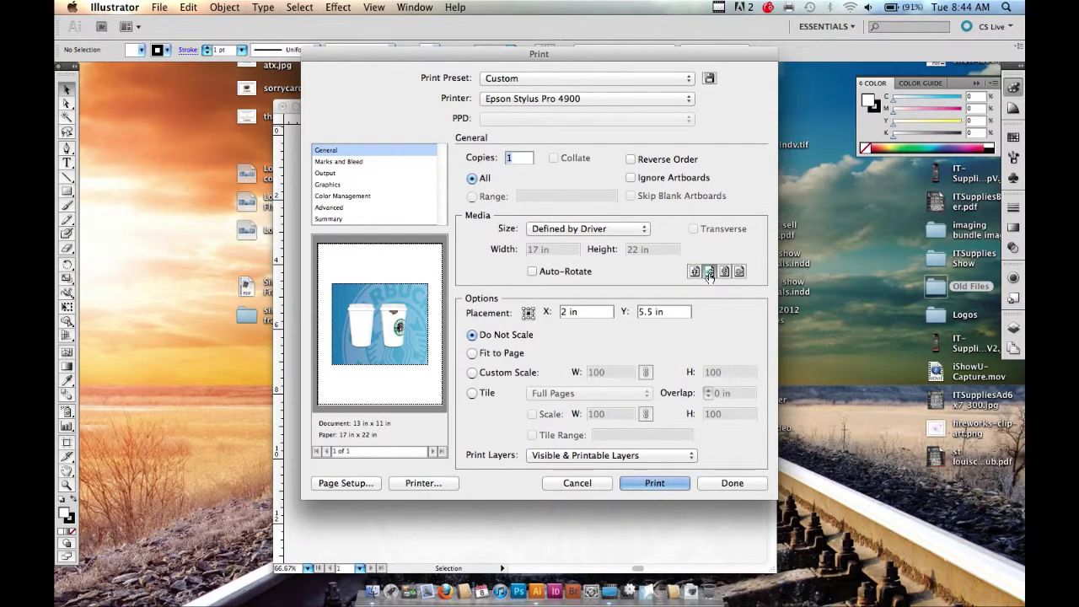
pyautogui.click(694, 272)
pyautogui.click(709, 272)
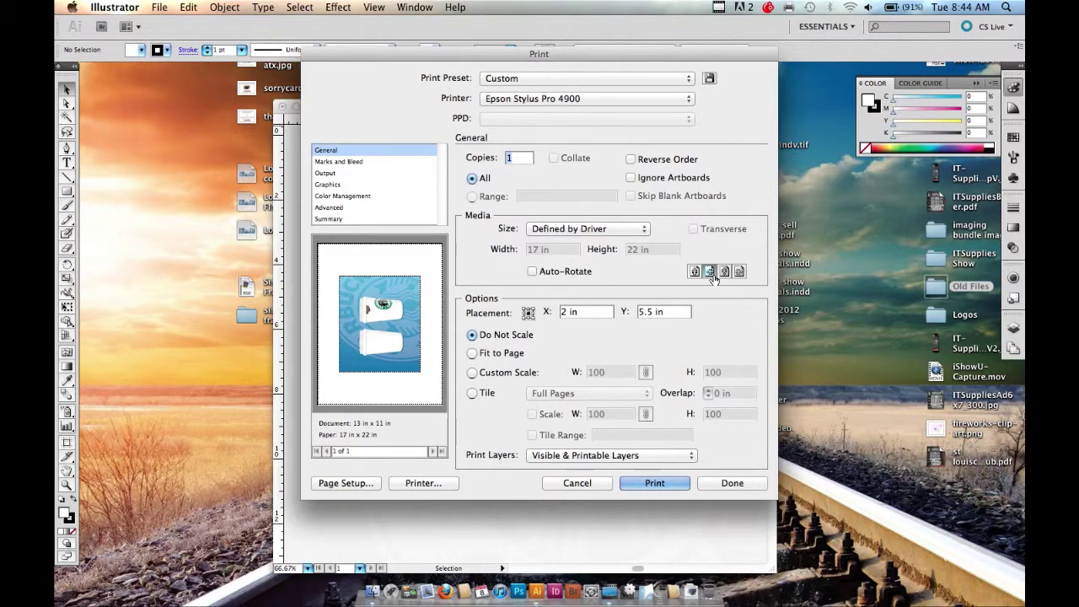
# Bring up the Epson 4900 printer-specific settings, keeping the cassette paper source.
pyautogui.click(442, 485)
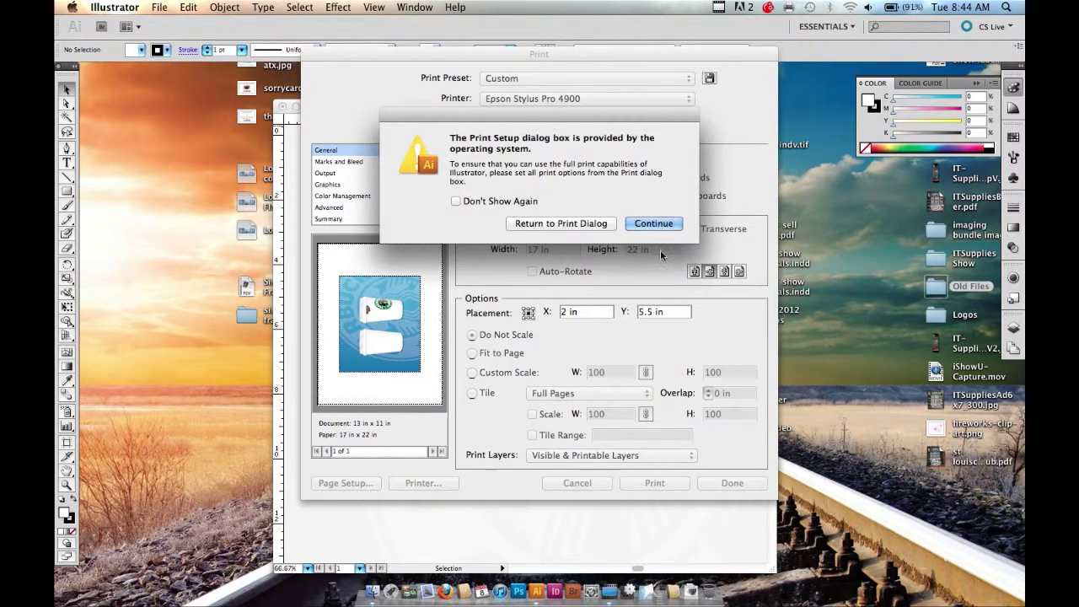
pyautogui.click(656, 225)
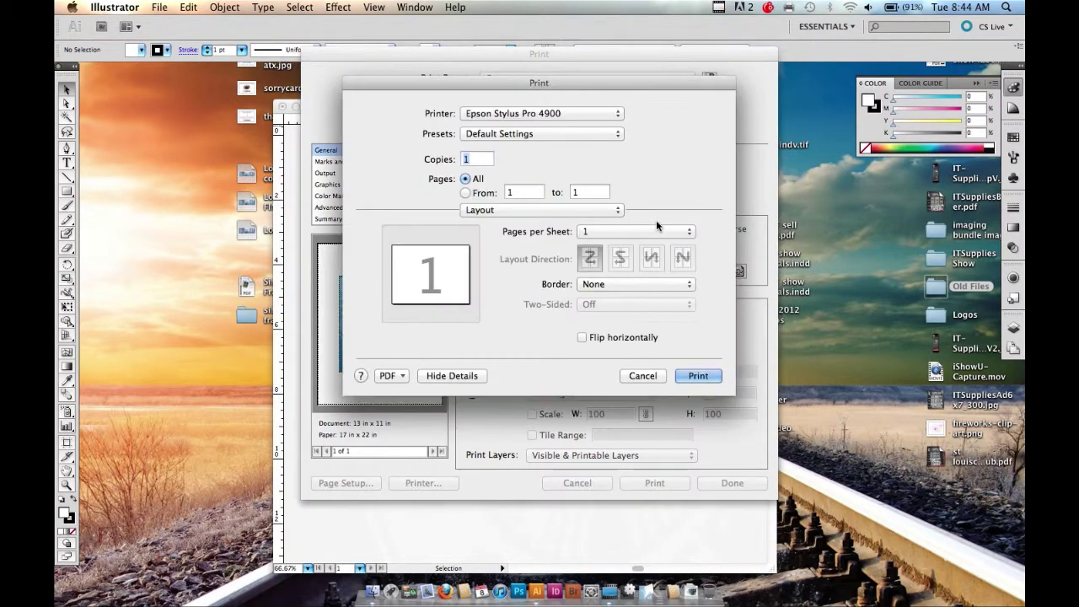
pyautogui.click(593, 210)
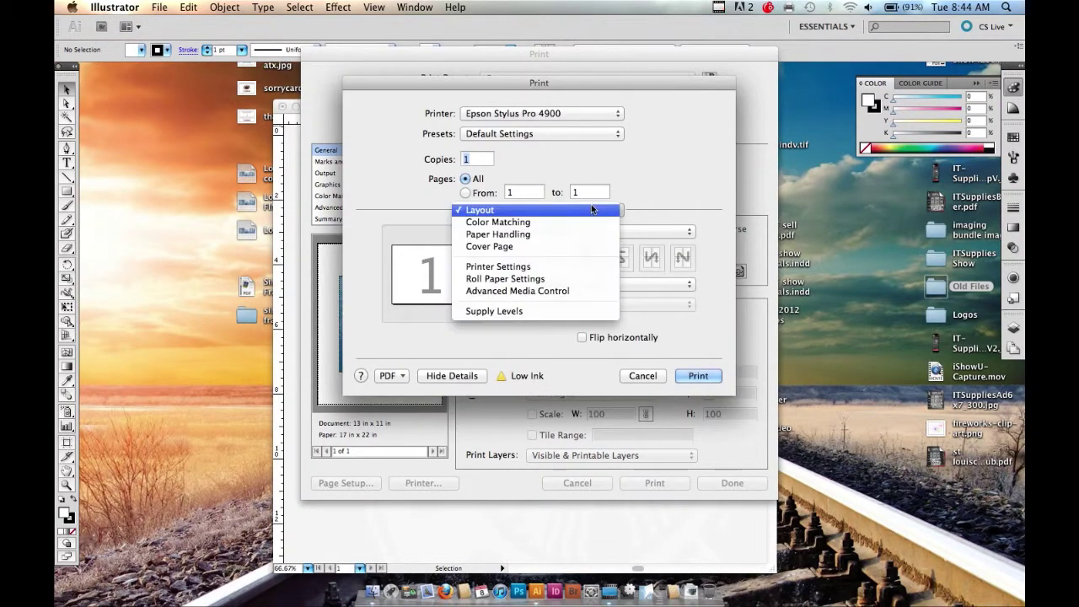
pyautogui.click(556, 269)
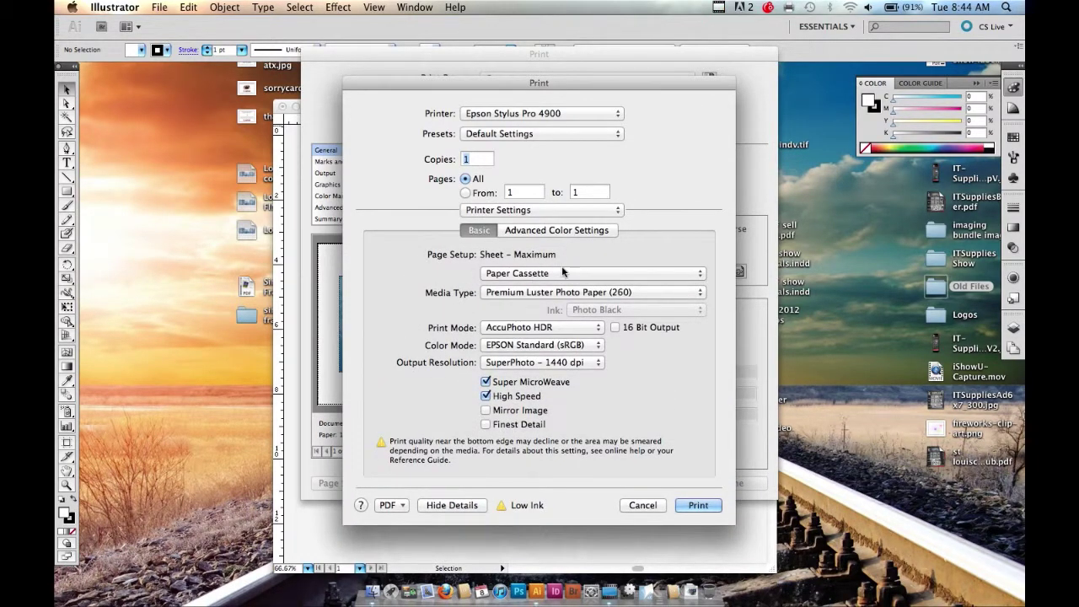
pyautogui.click(555, 276)
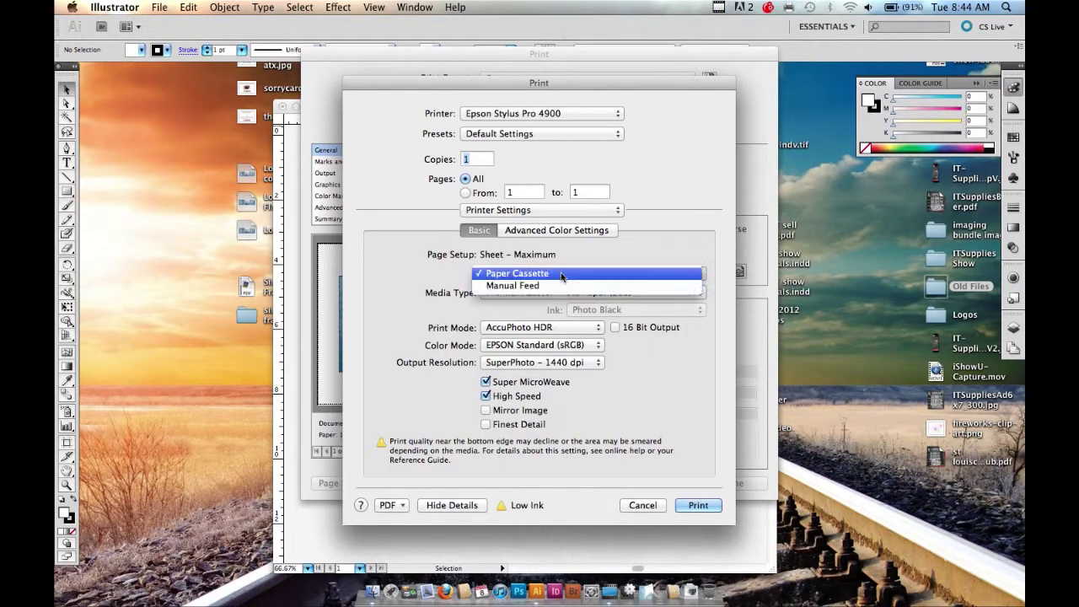
pyautogui.click(549, 274)
# Set the media type to Premium Luster Photo Paper (260).
pyautogui.click(548, 292)
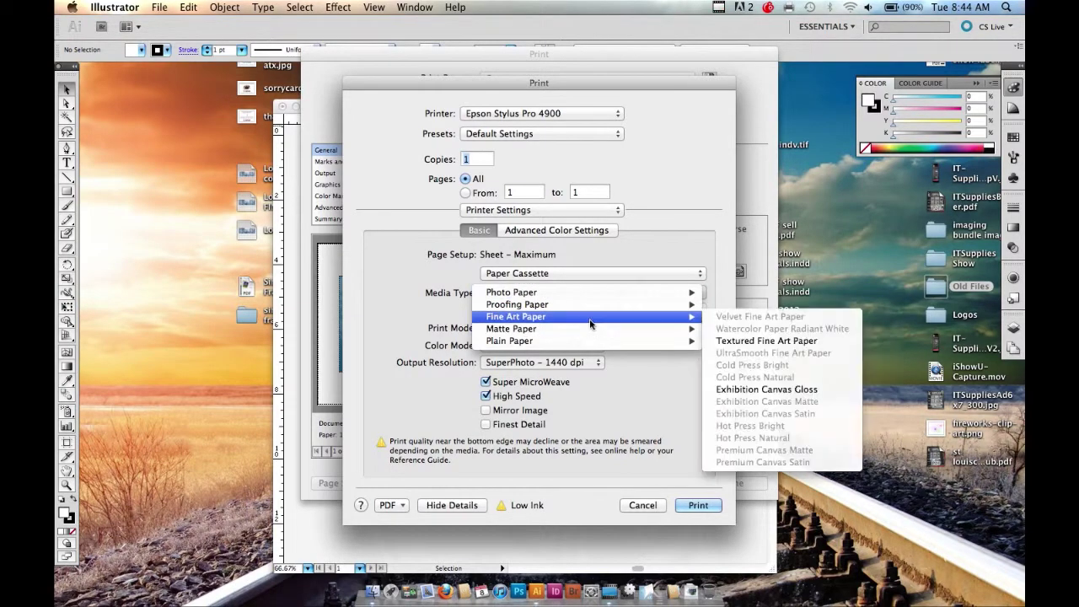
pyautogui.moveTo(511, 328)
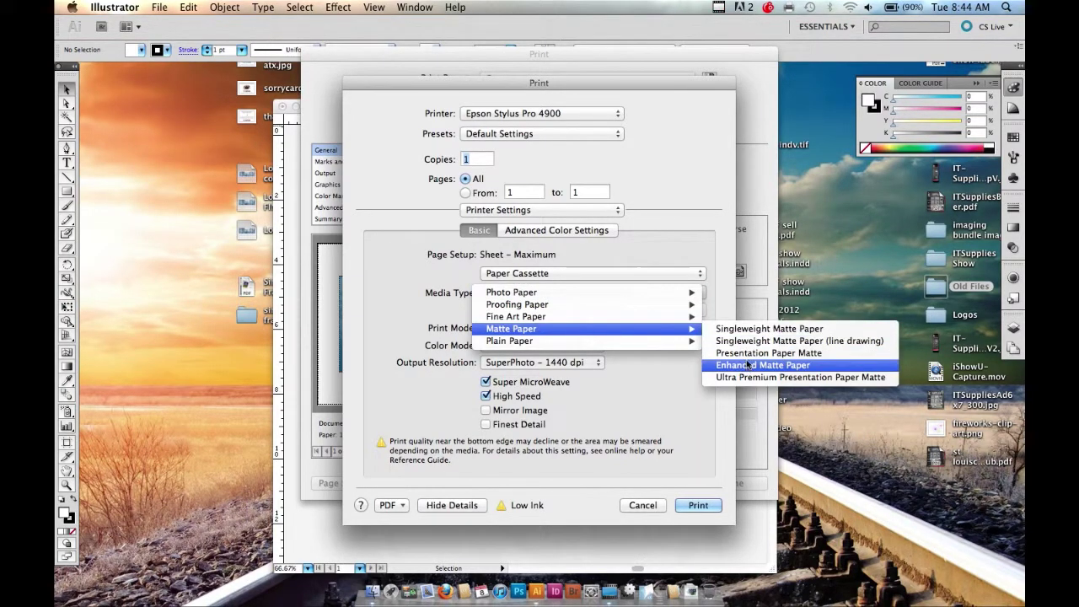
pyautogui.click(747, 364)
pyautogui.click(637, 312)
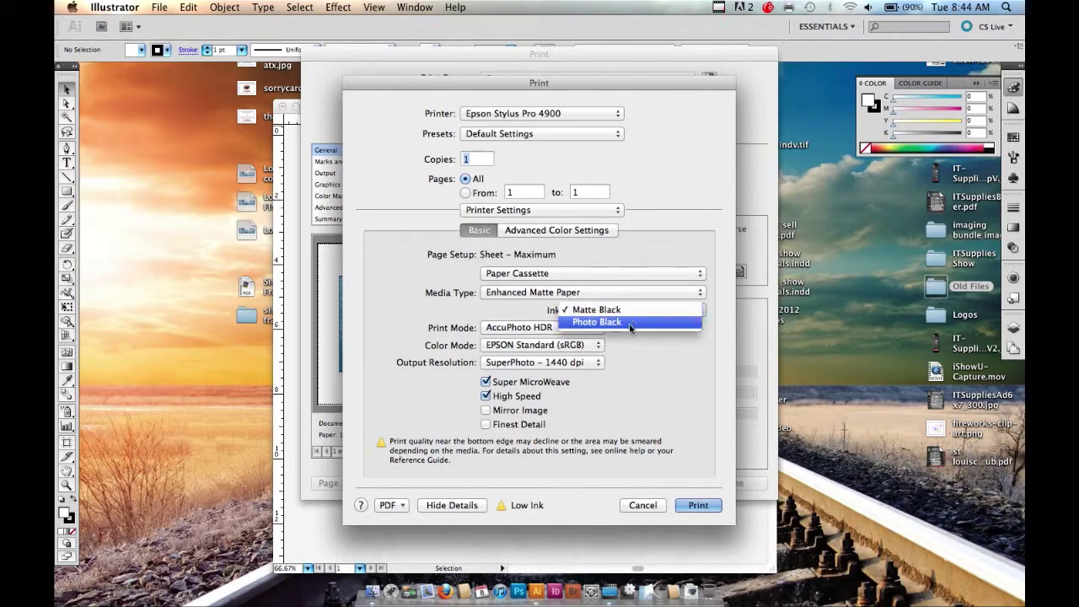
pyautogui.click(611, 290)
pyautogui.moveTo(539, 255)
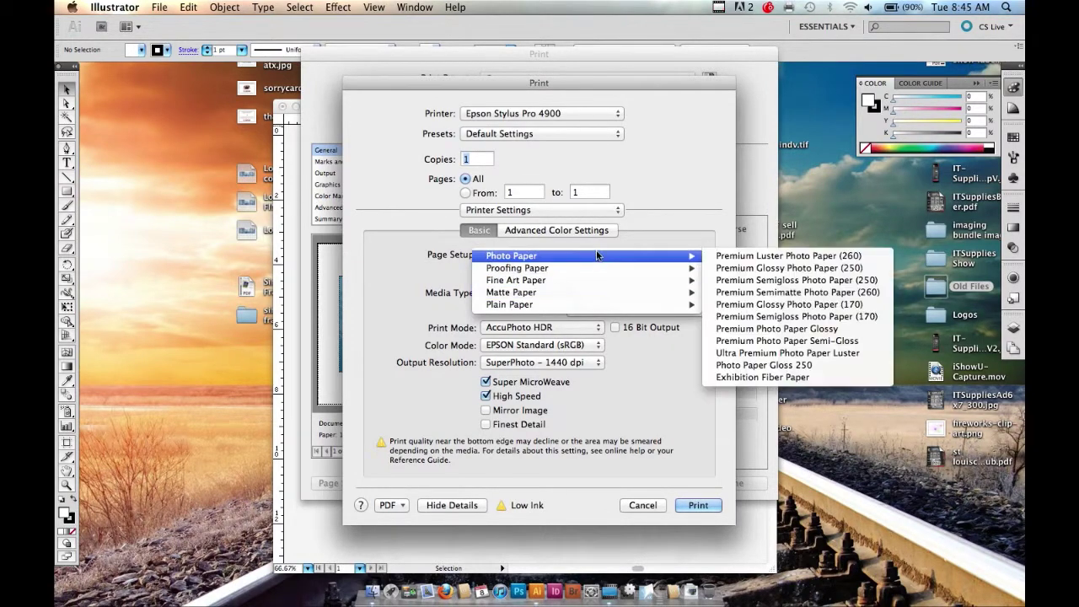
pyautogui.click(723, 257)
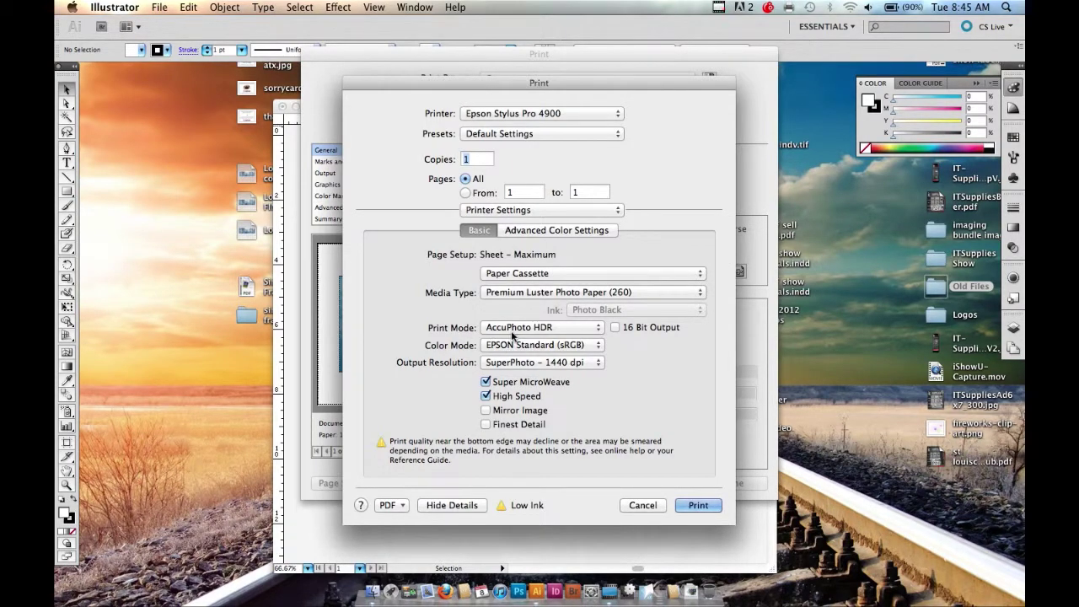
# Turn driver Color Mode off, keep SuperPhoto - 1440 dpi, and apply the driver settings.
pyautogui.click(506, 355)
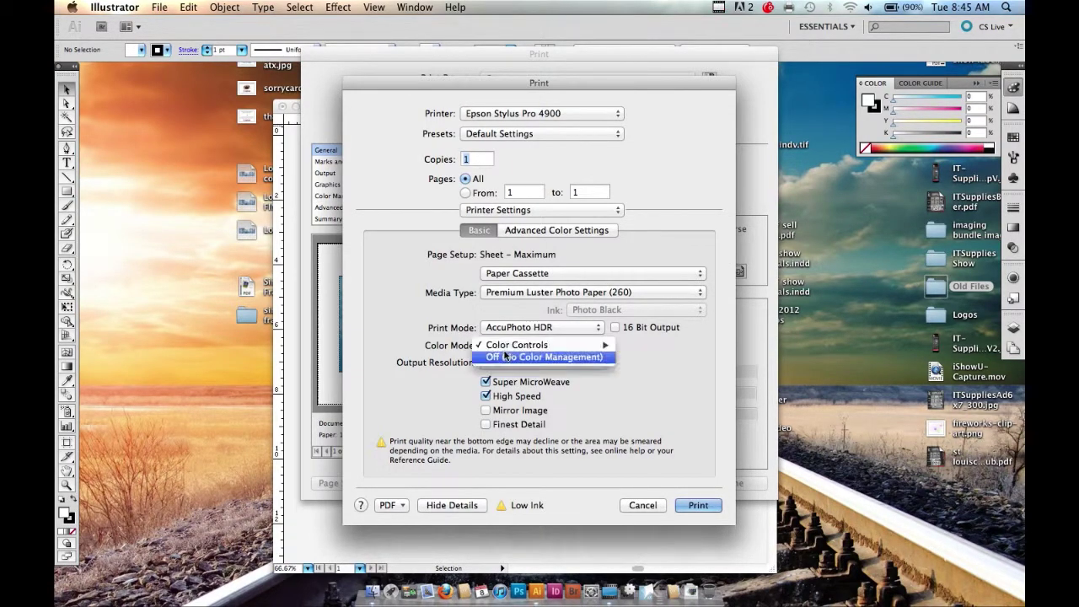
pyautogui.click(506, 358)
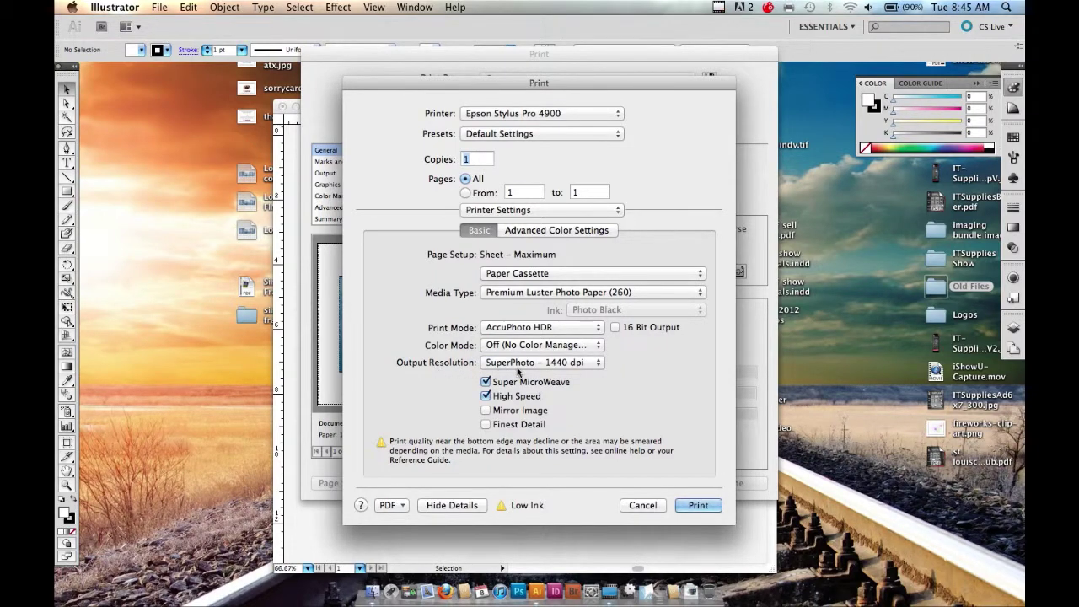
pyautogui.click(518, 364)
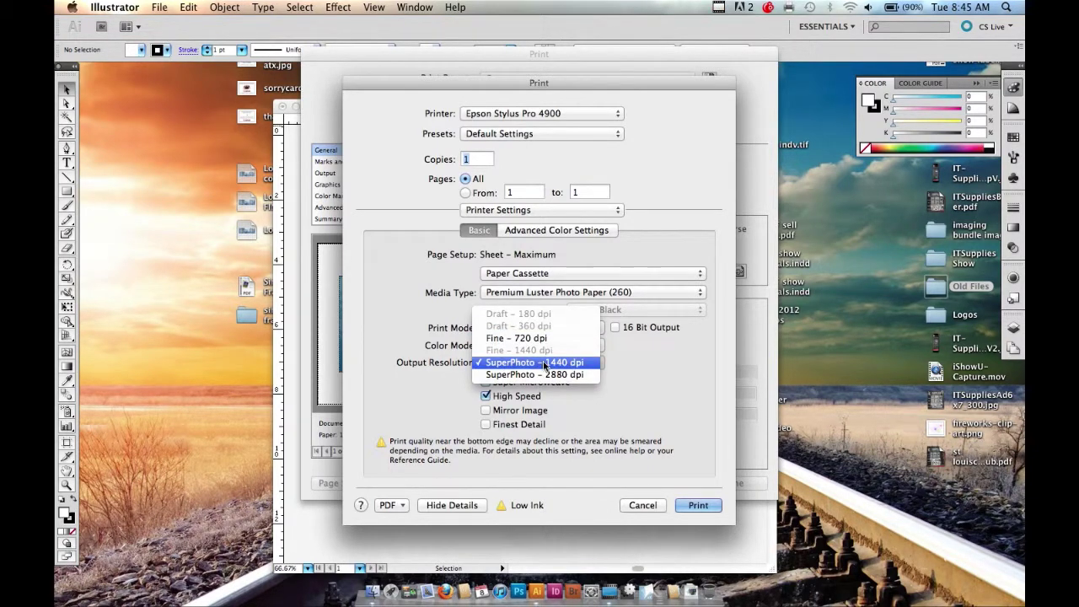
pyautogui.click(545, 364)
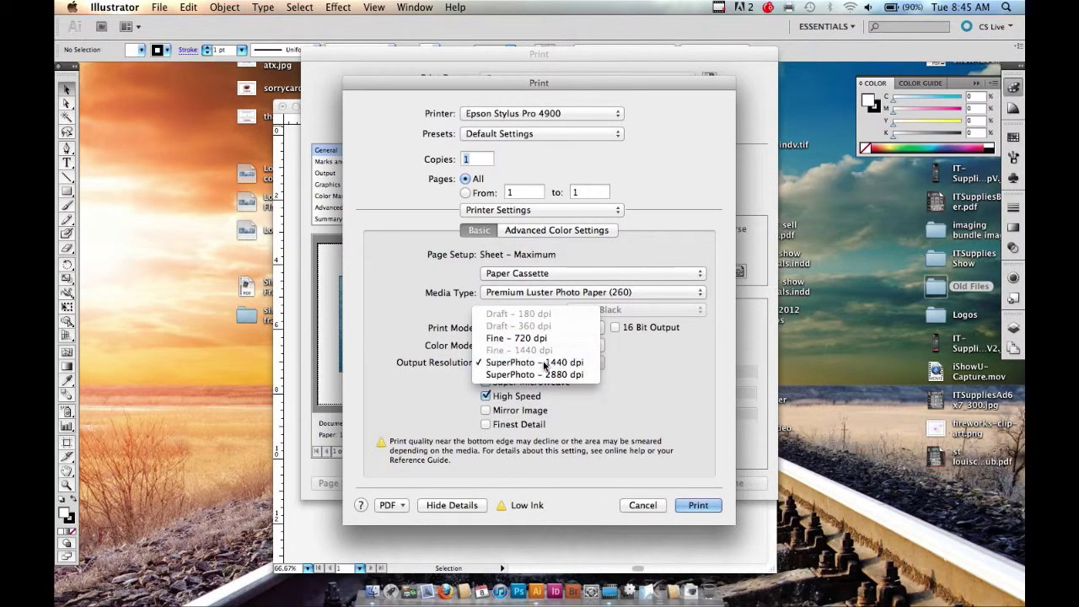
pyautogui.click(697, 506)
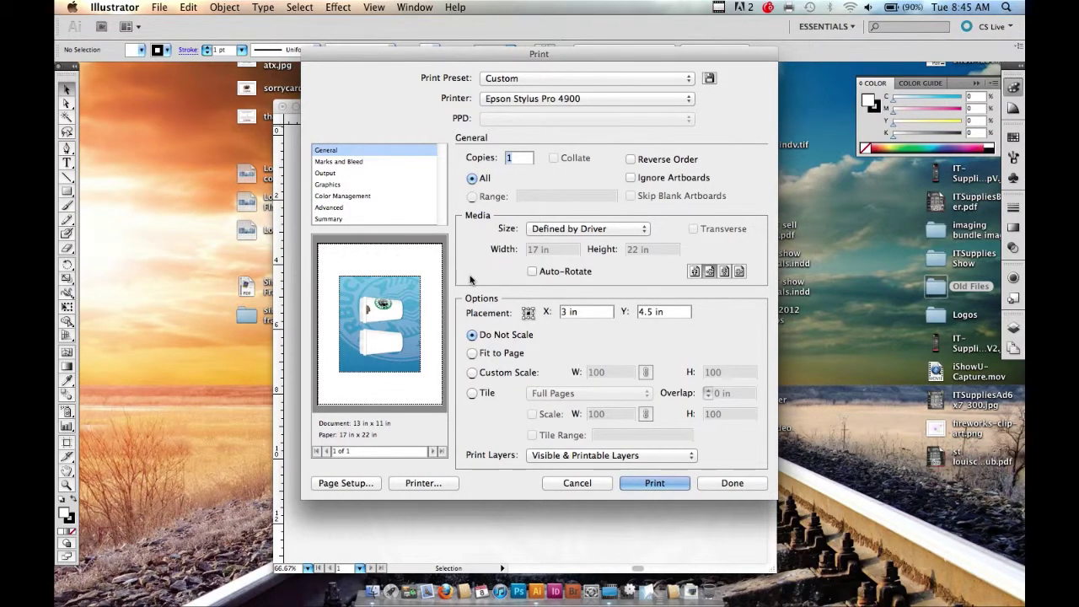
# Let Illustrator determine colours with the Epson 4900_4910 PremiumLusterPhotoPaper profile, keeping the print settings.
pyautogui.click(368, 197)
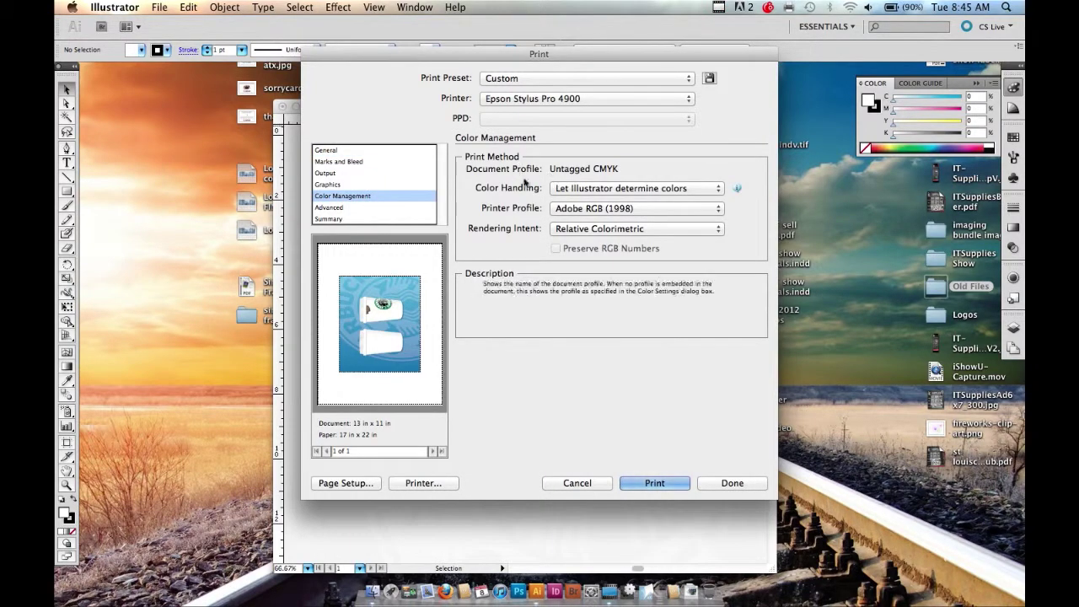
pyautogui.moveTo(509, 188)
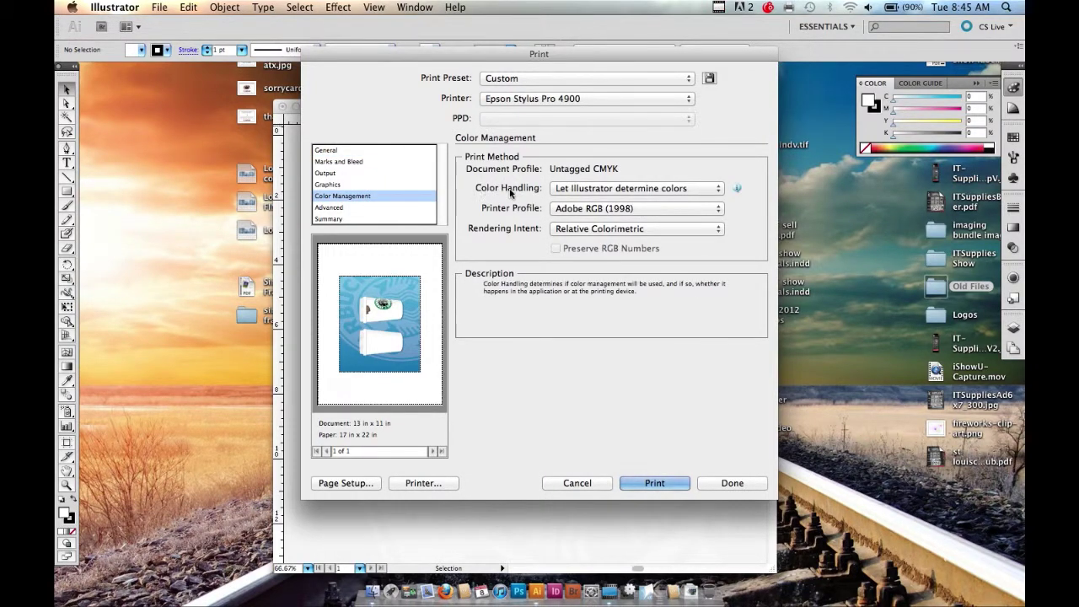
pyautogui.click(585, 188)
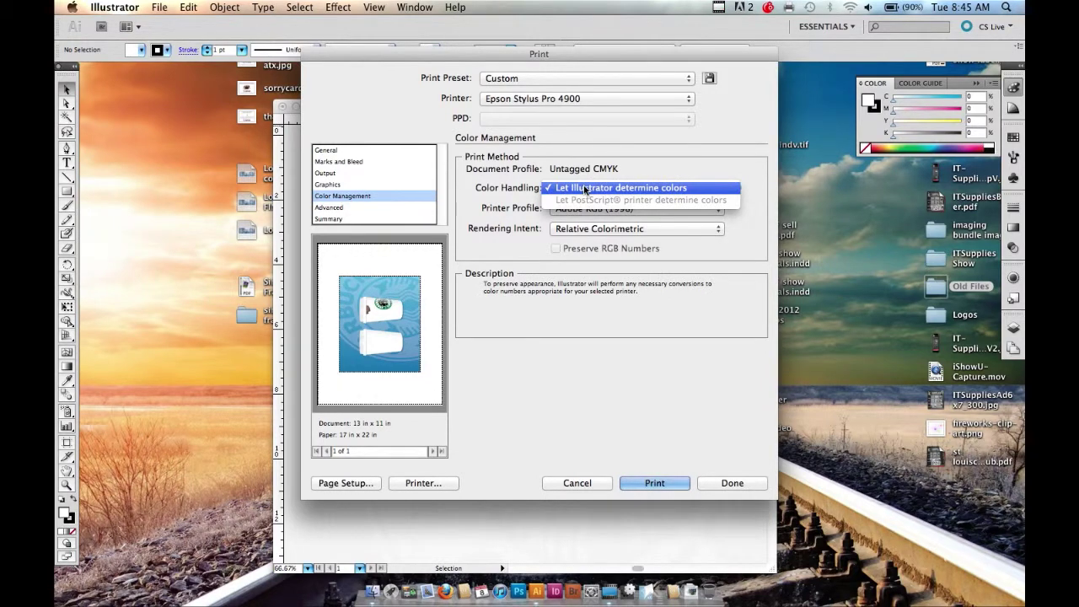
pyautogui.click(586, 189)
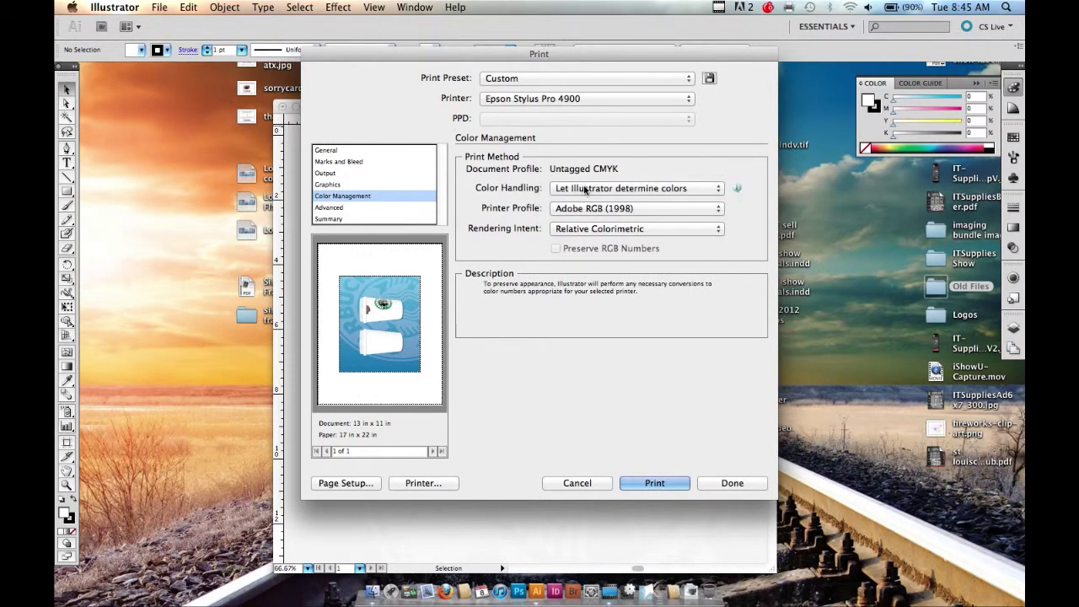
pyautogui.click(596, 211)
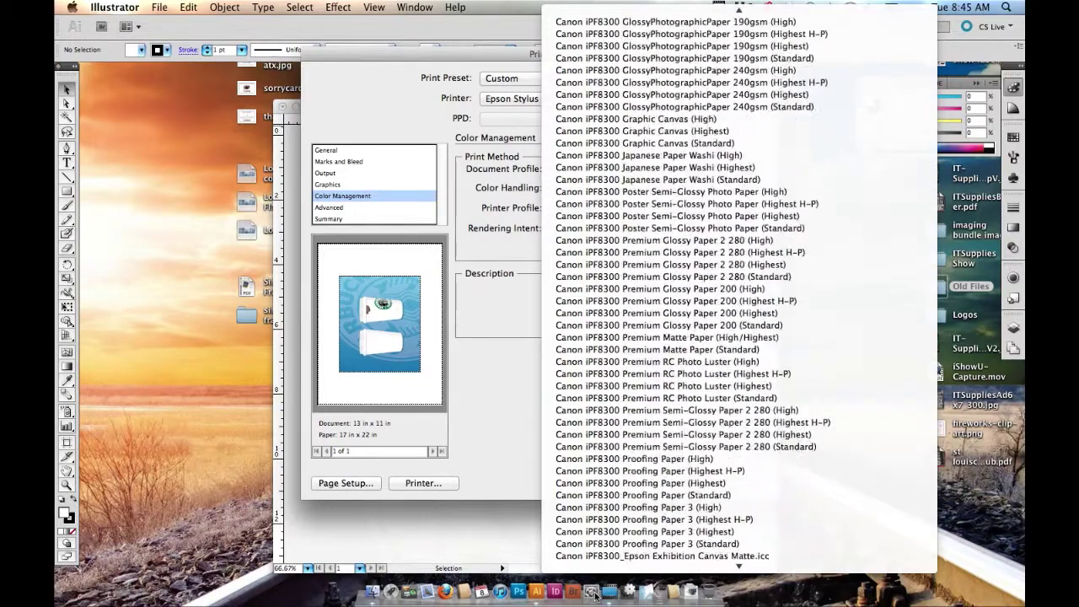
pyautogui.scroll(3, 647, 218)
pyautogui.scroll(2, 647, 218)
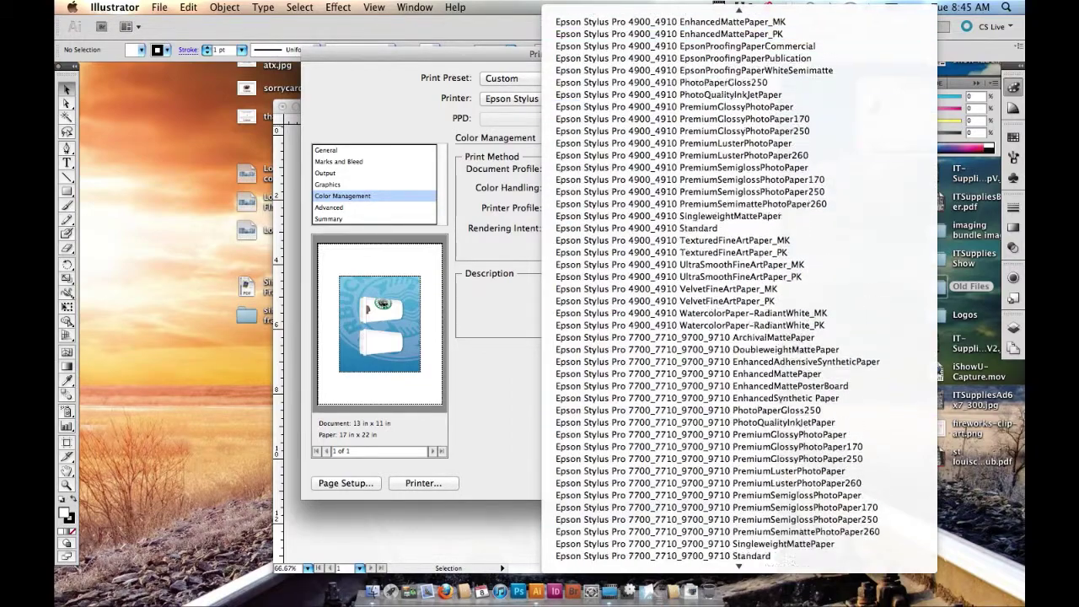
pyautogui.scroll(1, 645, 210)
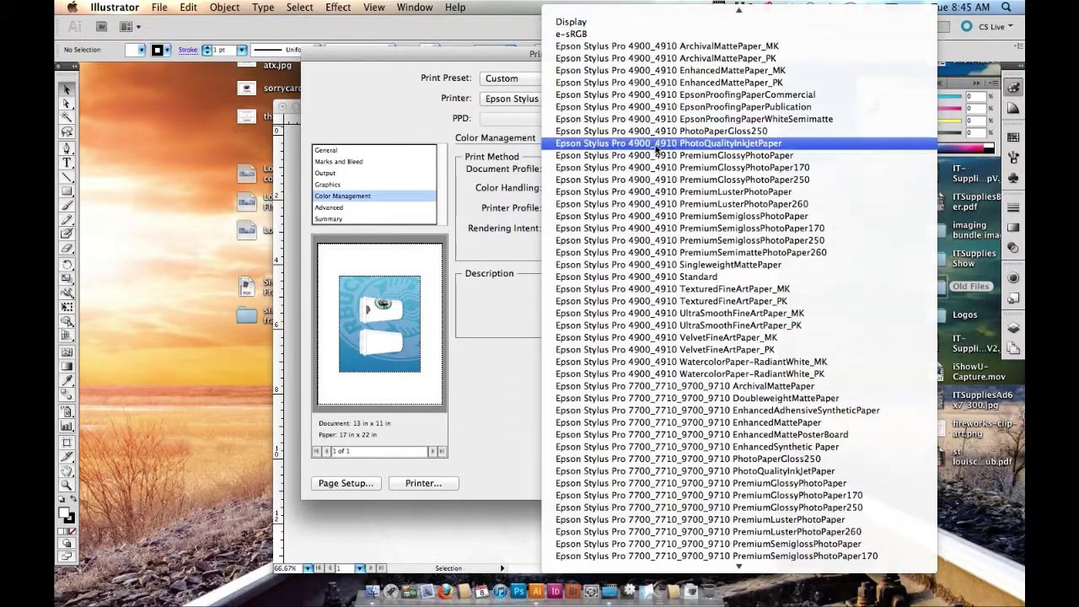
pyautogui.click(662, 198)
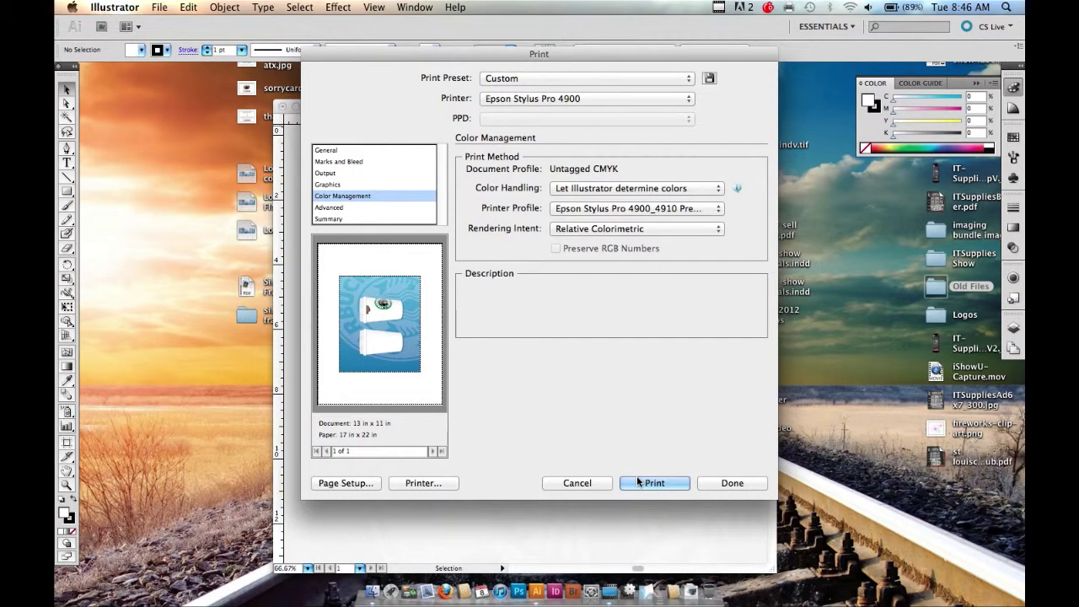
pyautogui.click(714, 488)
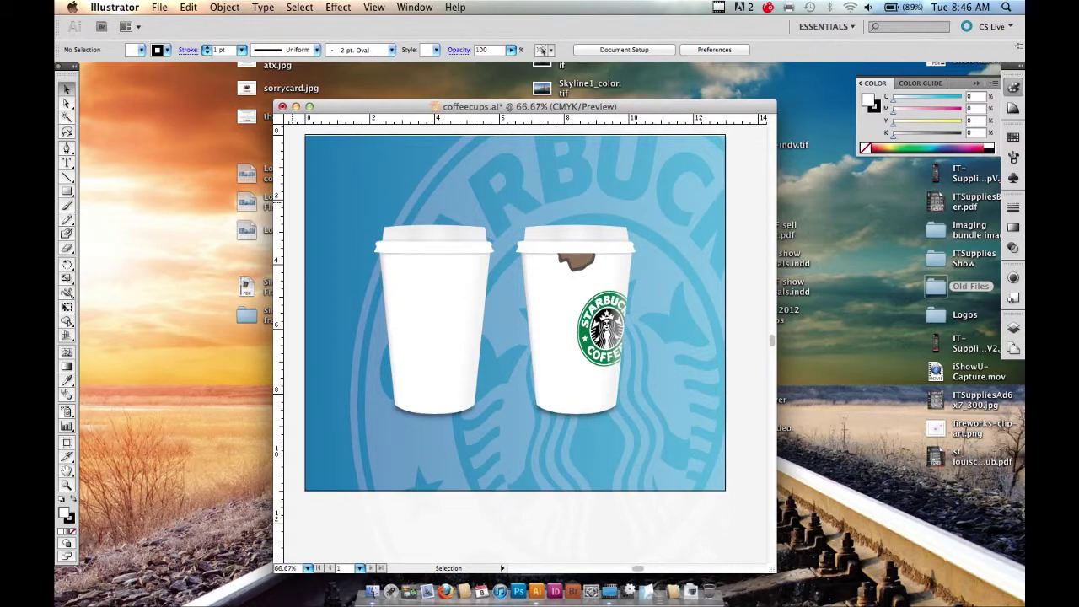
# Reopen the Print dialog from the File menu.
pyautogui.click(159, 6)
pyautogui.click(193, 364)
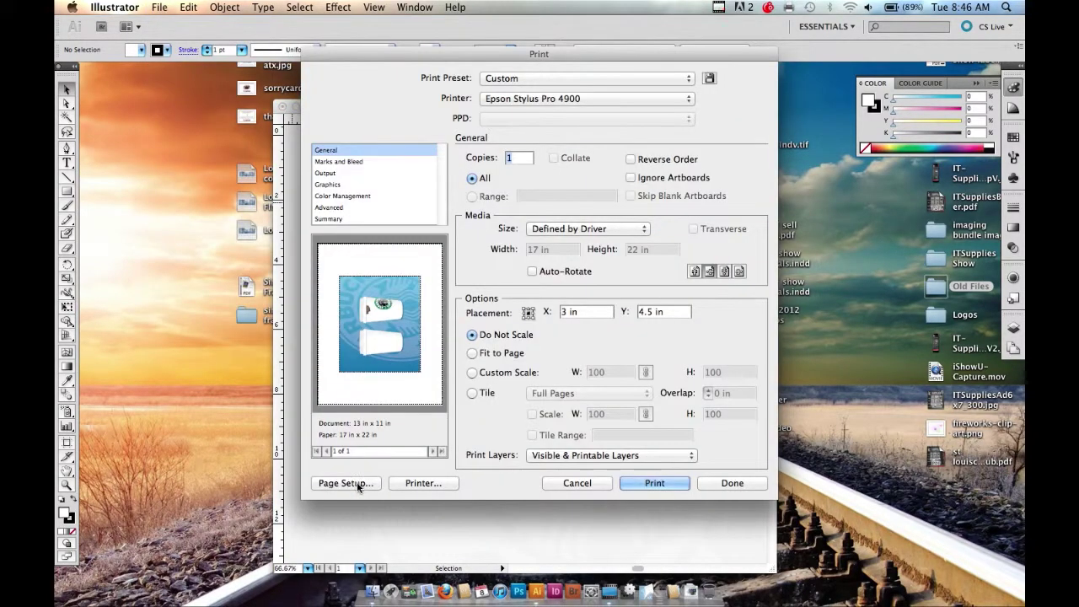
# Switch the print job's printer to the Epson Stylus Pro 9890.
pyautogui.click(357, 481)
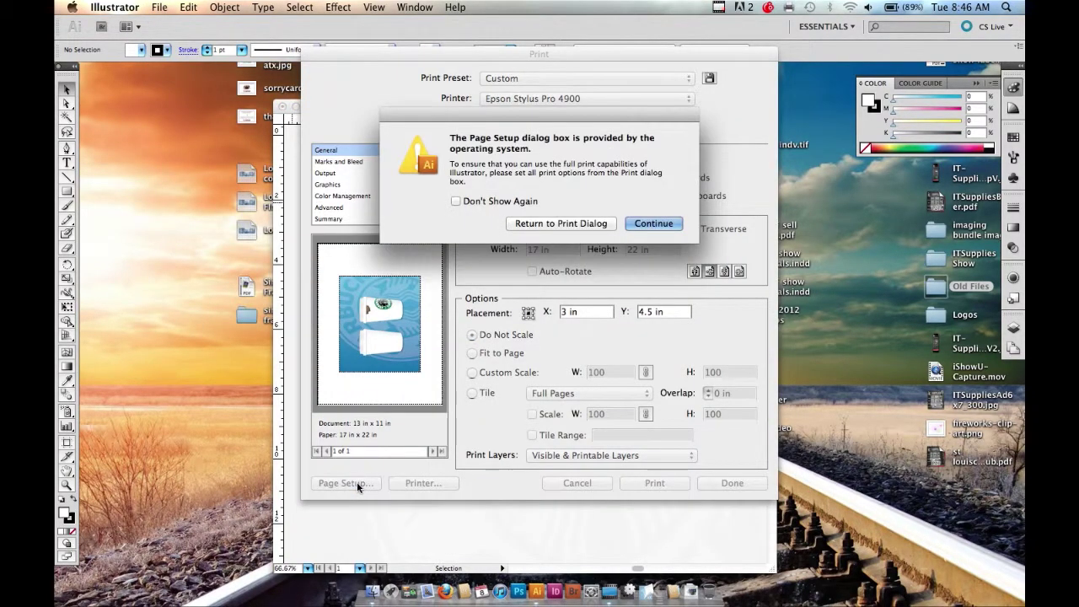
pyautogui.click(664, 224)
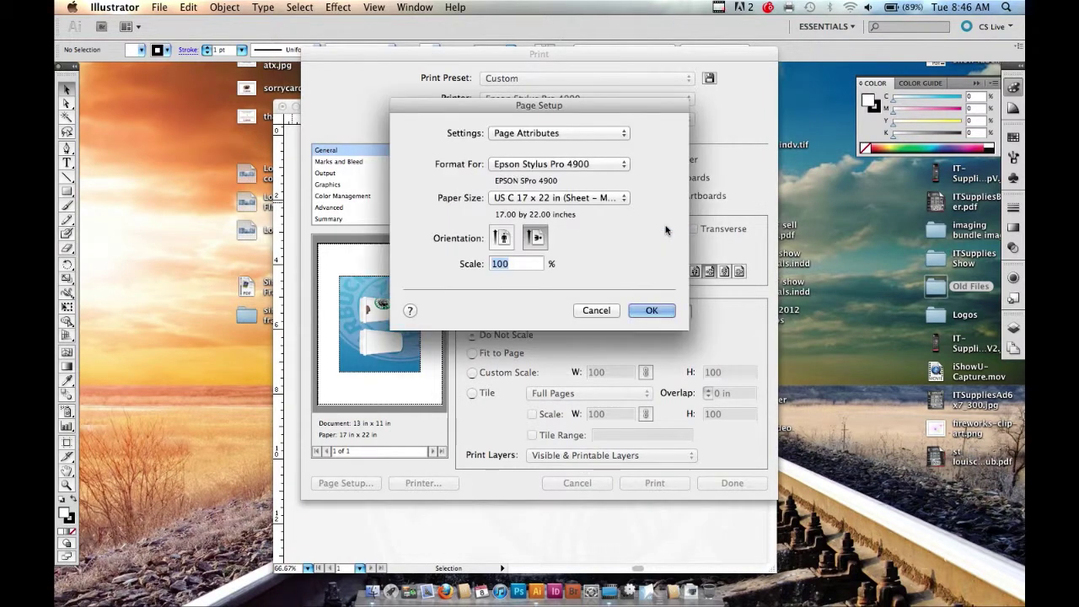
pyautogui.click(601, 165)
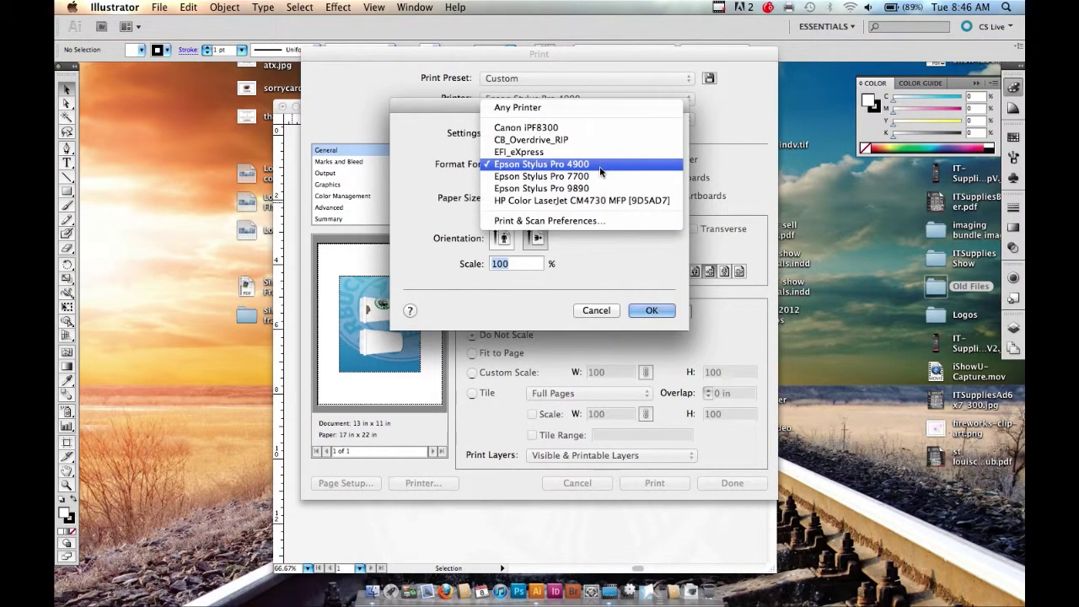
pyautogui.click(586, 281)
pyautogui.click(645, 311)
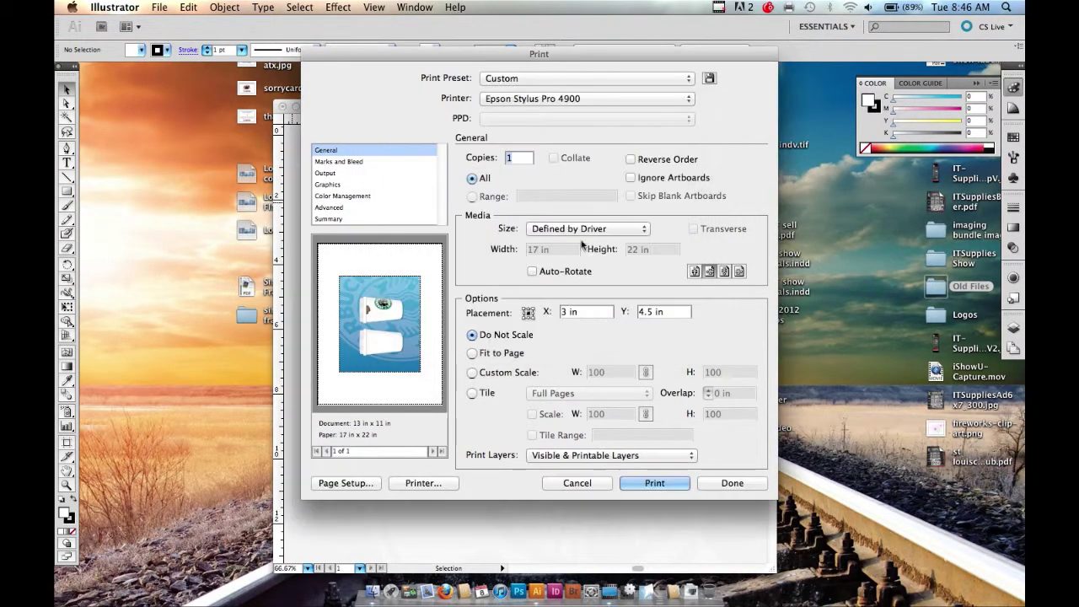
pyautogui.click(544, 98)
pyautogui.click(544, 101)
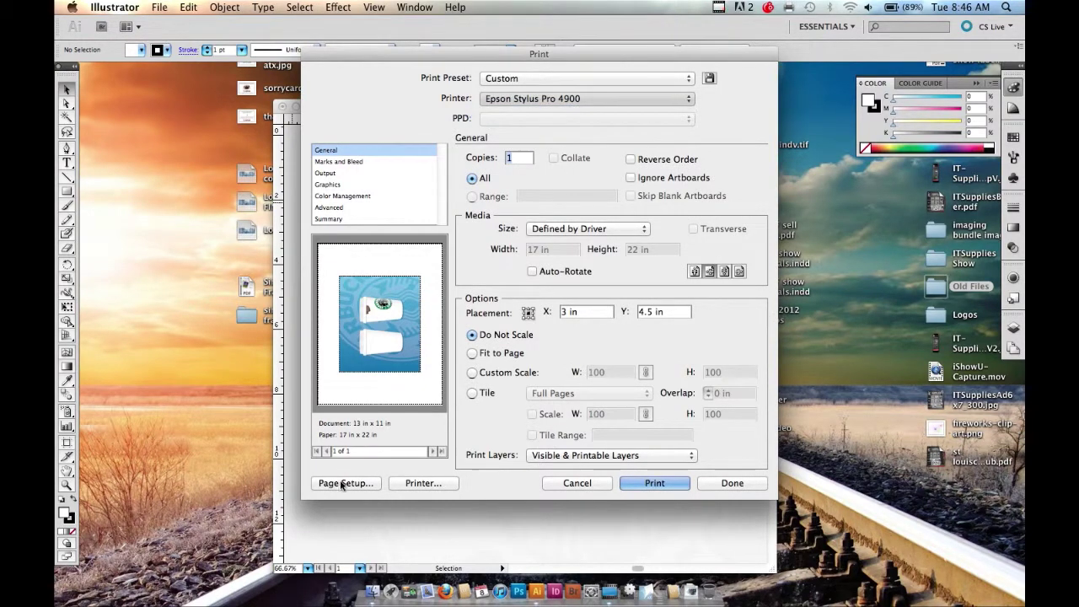
# Format page setup for the Epson Stylus Pro 9890 and list its paper sizes.
pyautogui.click(343, 484)
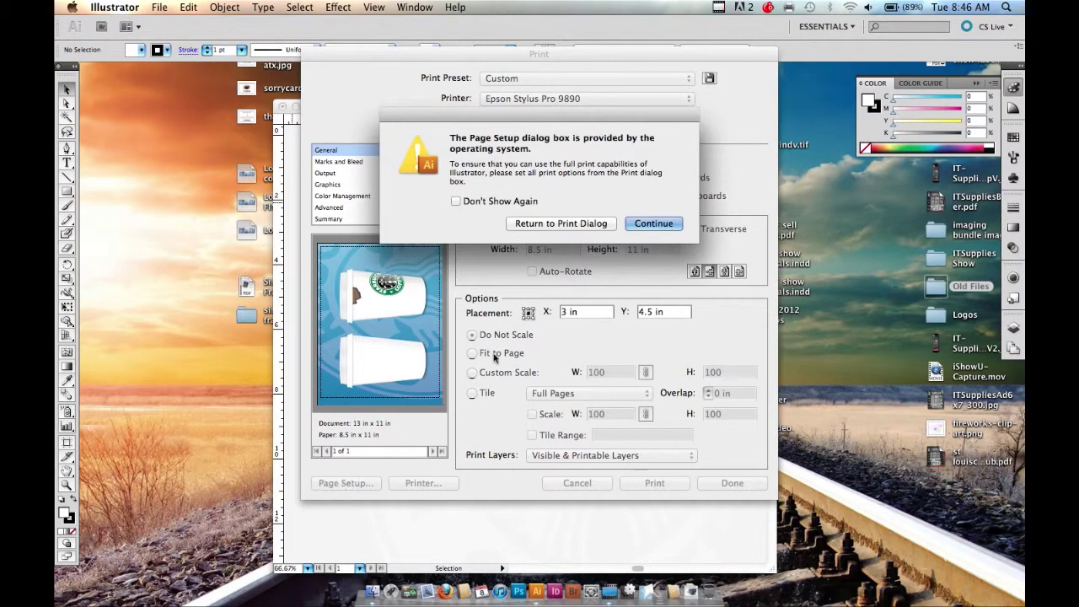
pyautogui.click(653, 223)
pyautogui.click(611, 201)
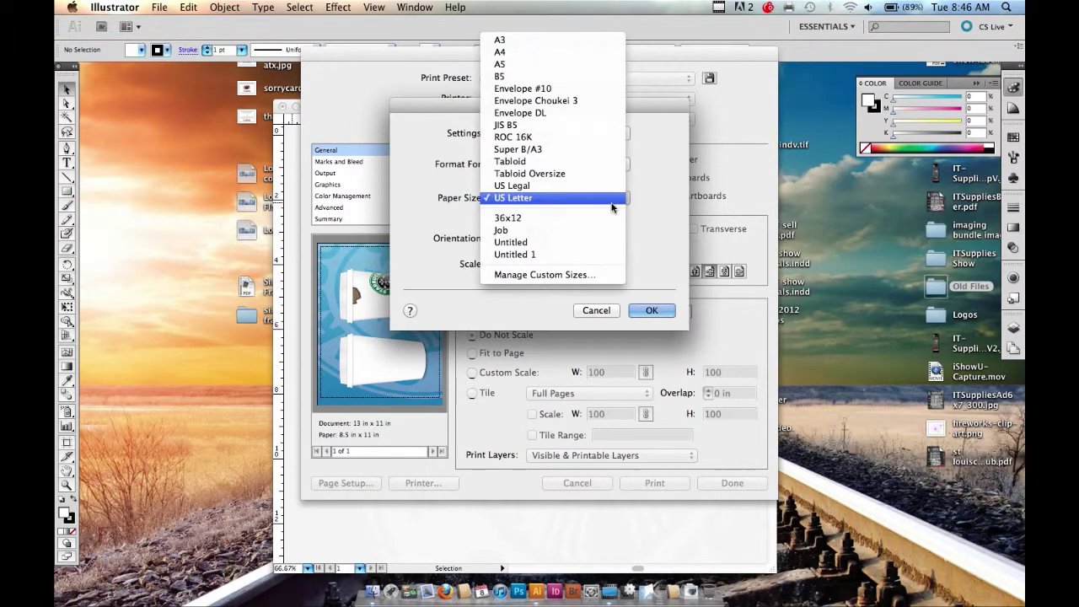
pyautogui.click(548, 164)
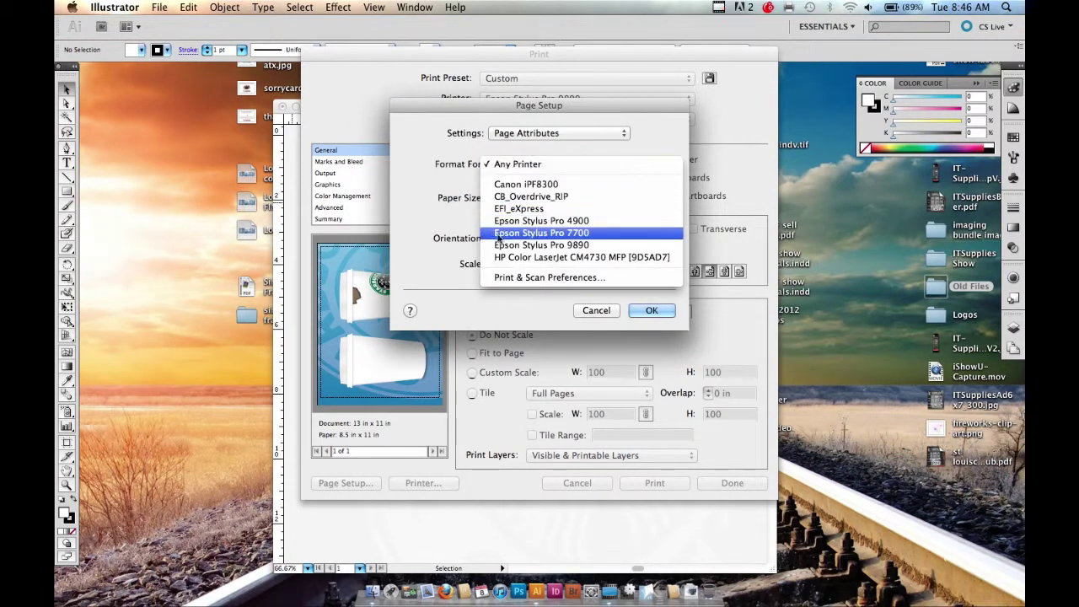
pyautogui.click(495, 245)
pyautogui.click(499, 200)
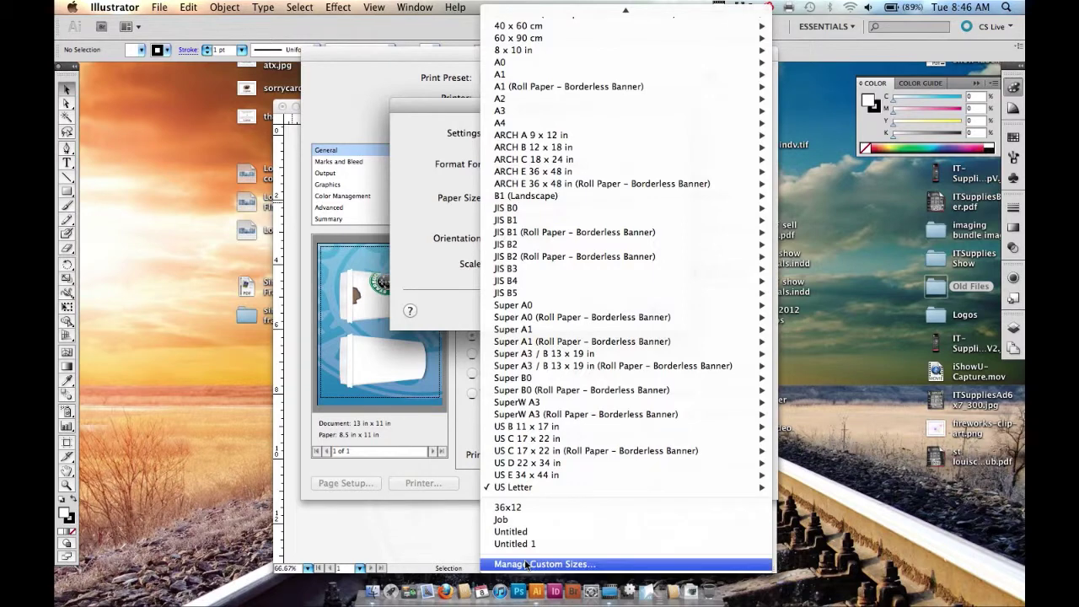
# Create a custom '13x11' paper size, 13 × 11 inches, with Epson Stylus Pro 9890 margins.
pyautogui.click(525, 564)
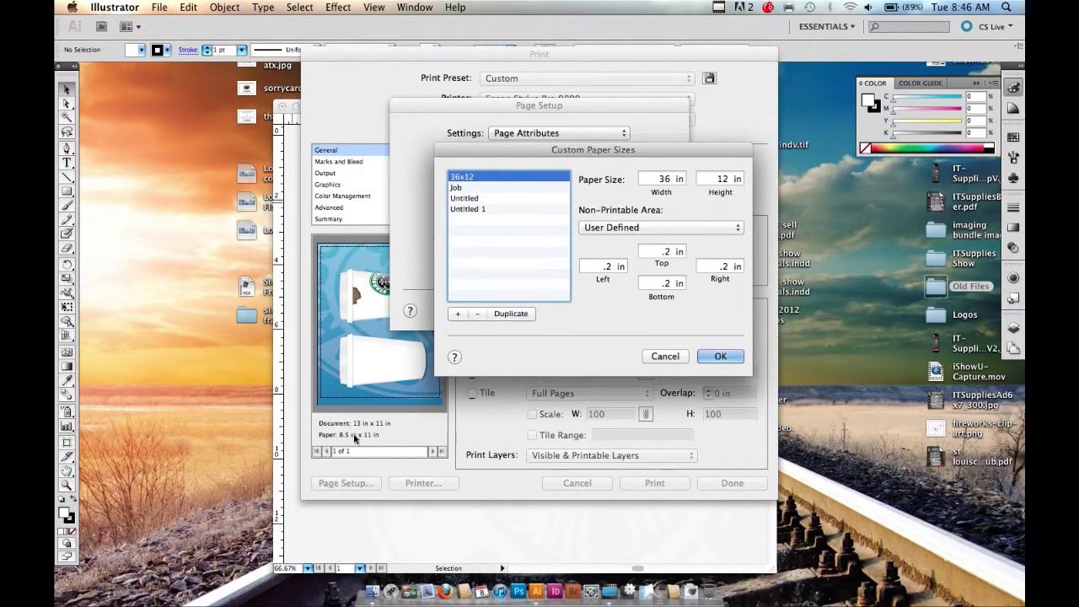
pyautogui.click(458, 314)
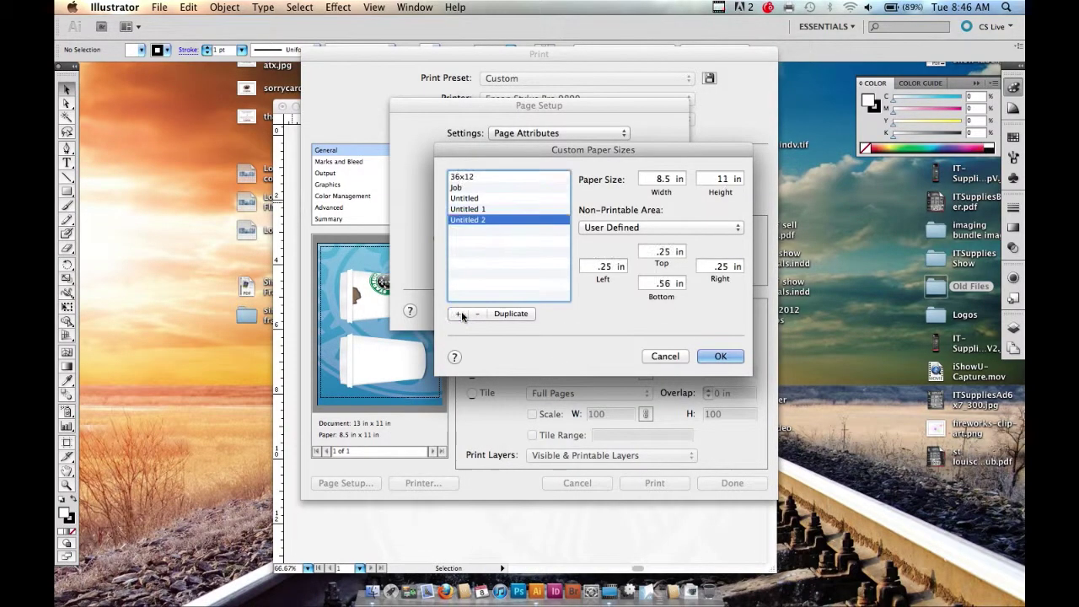
pyautogui.doubleClick(472, 220)
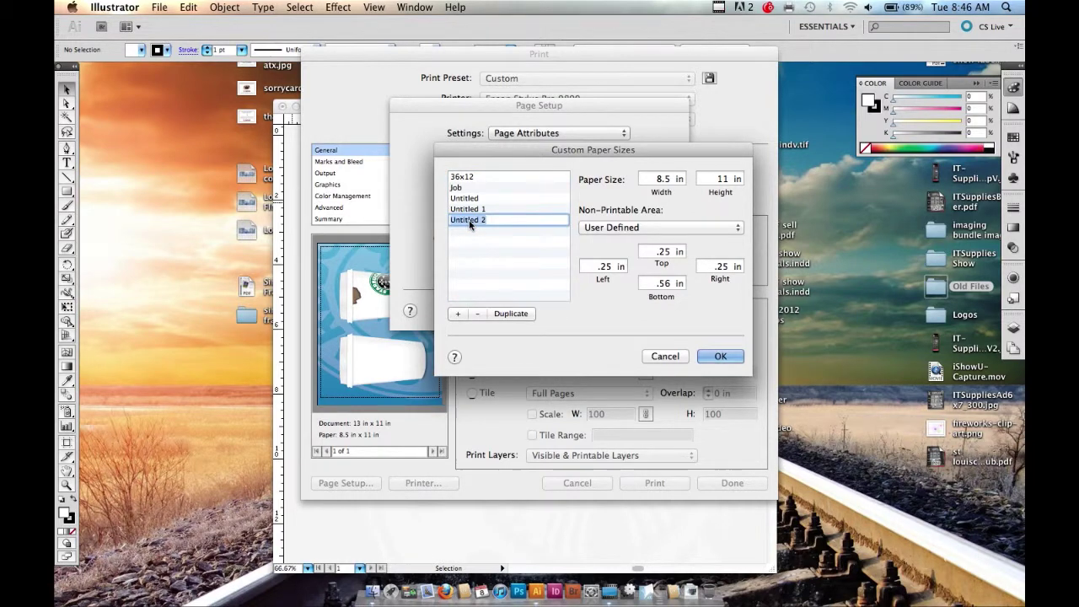
pyautogui.write('13x11')
pyautogui.press('Tab')
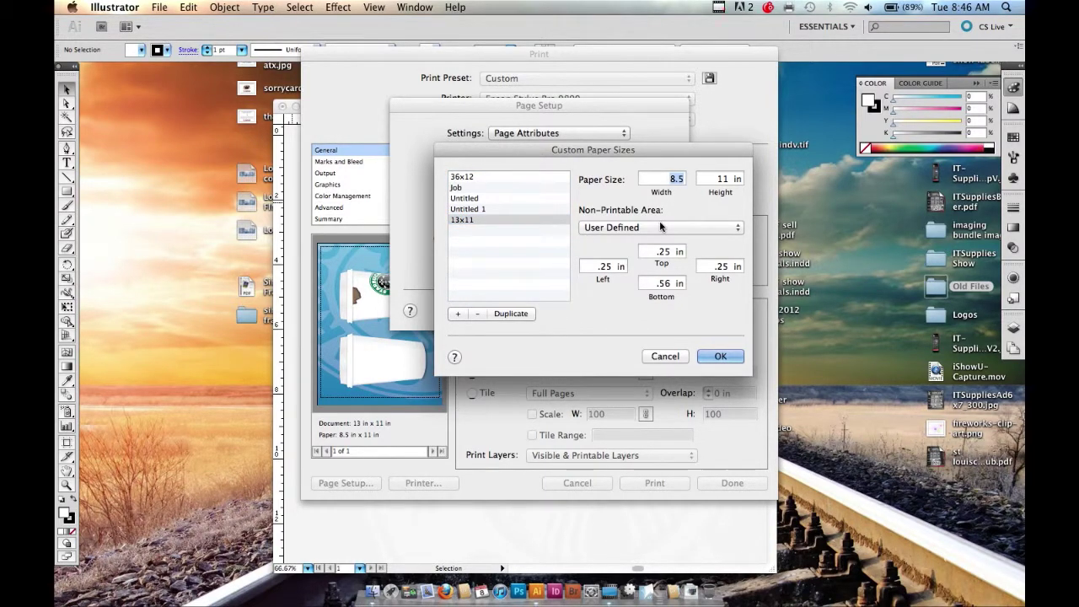
pyautogui.write('13')
pyautogui.press('Tab')
pyautogui.press('Tab')
pyautogui.click(661, 227)
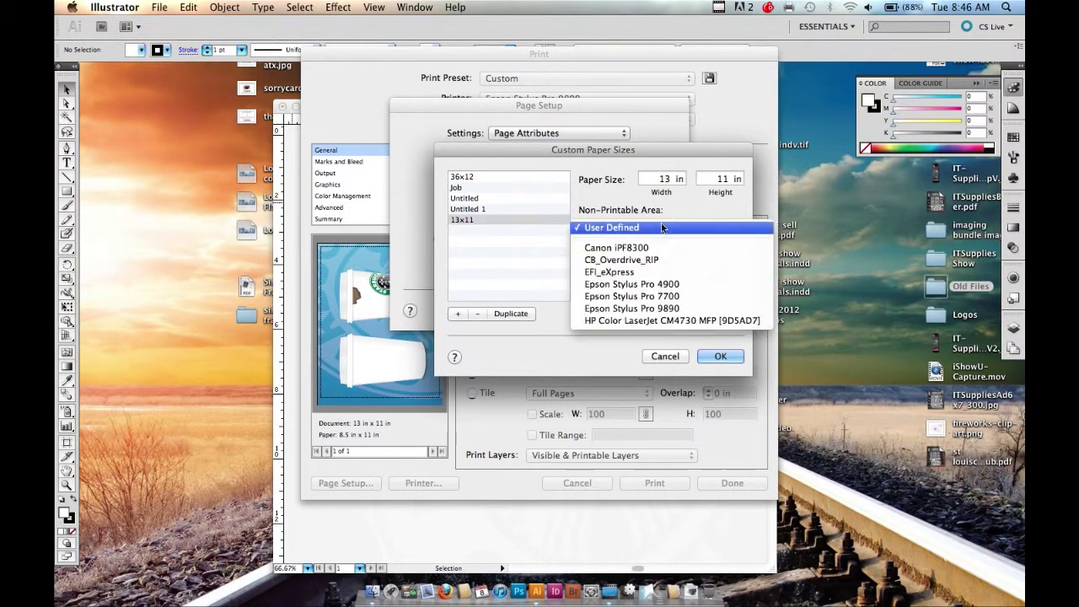
pyautogui.click(667, 309)
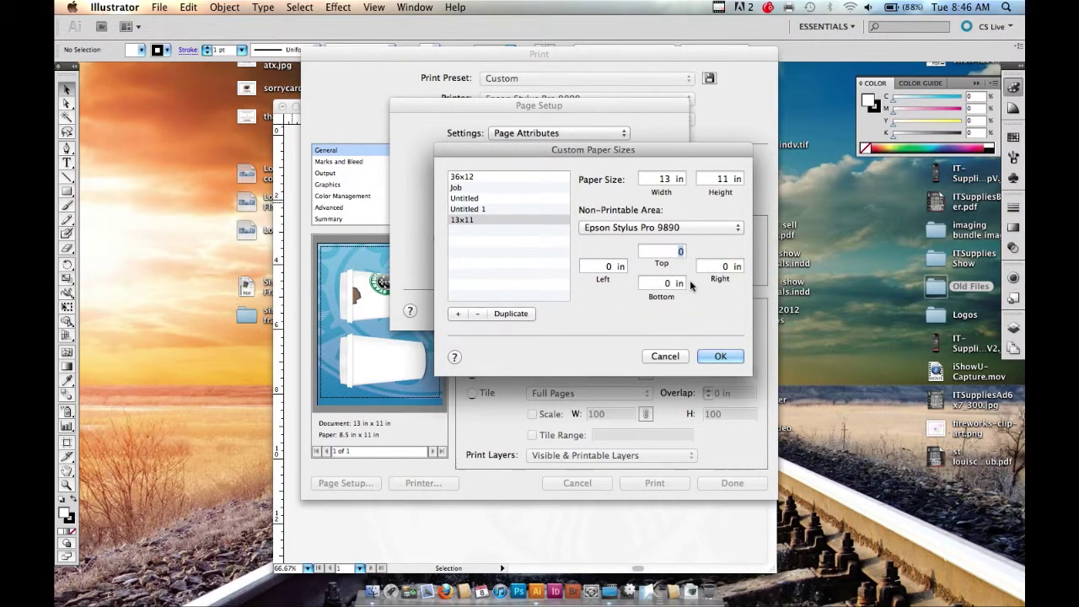
pyautogui.click(711, 358)
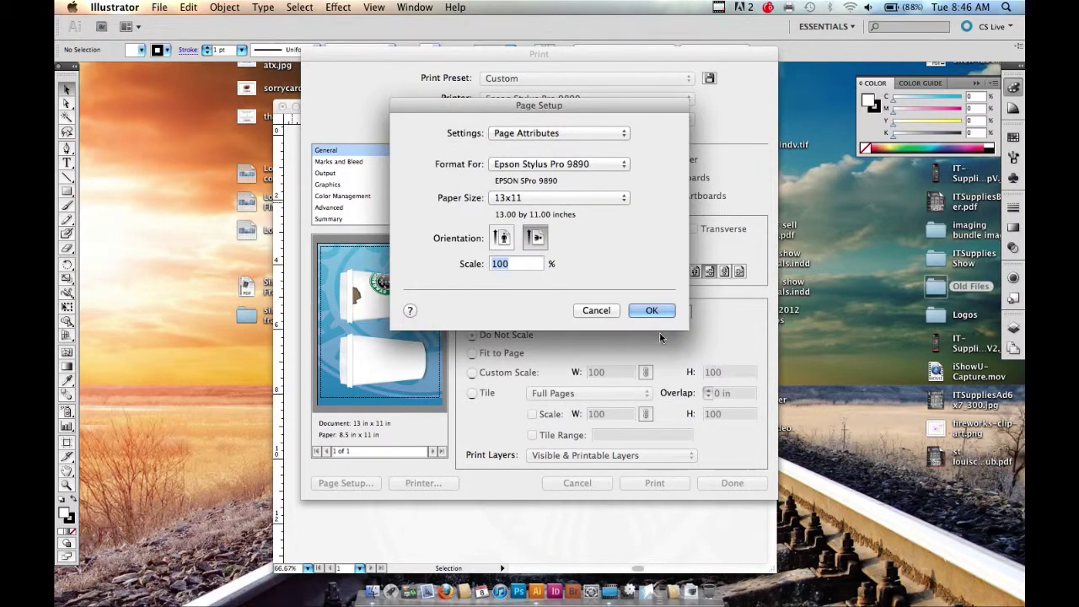
# Confirm the 13×11 page setup in landscape orientation and bring up the printer driver notice.
pyautogui.click(662, 310)
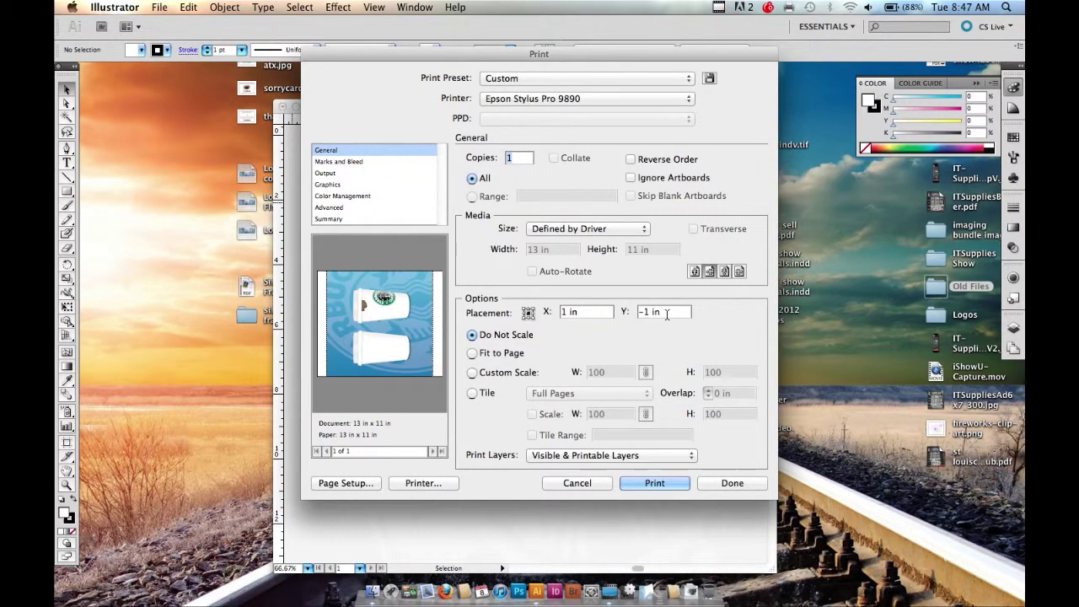
pyautogui.click(694, 273)
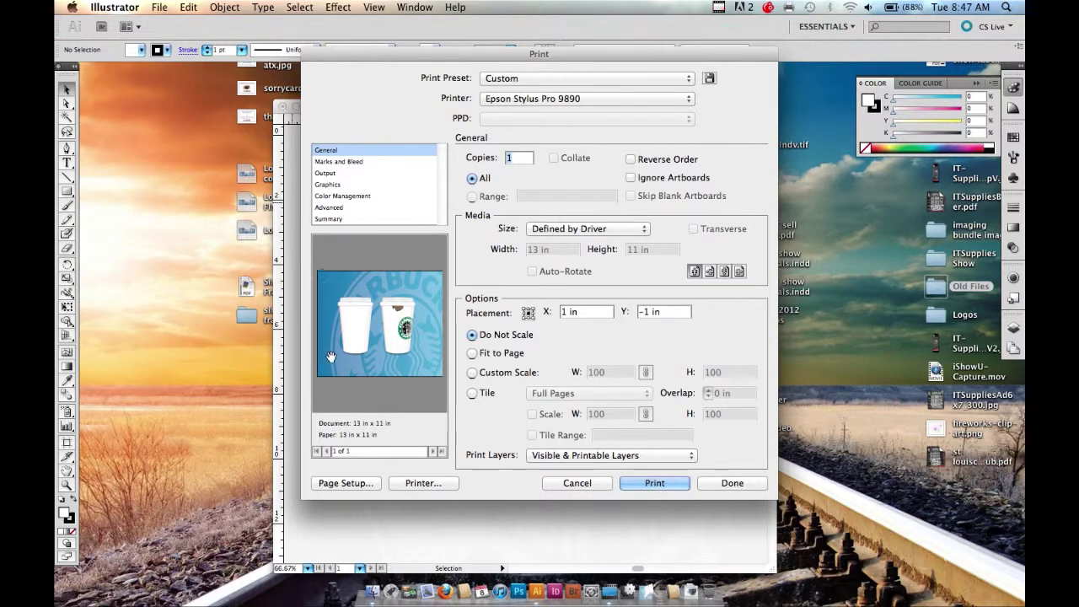
pyautogui.click(420, 483)
# Set the Epson 9890 driver's page setup to Roll Paper in Printer Settings.
pyautogui.click(654, 226)
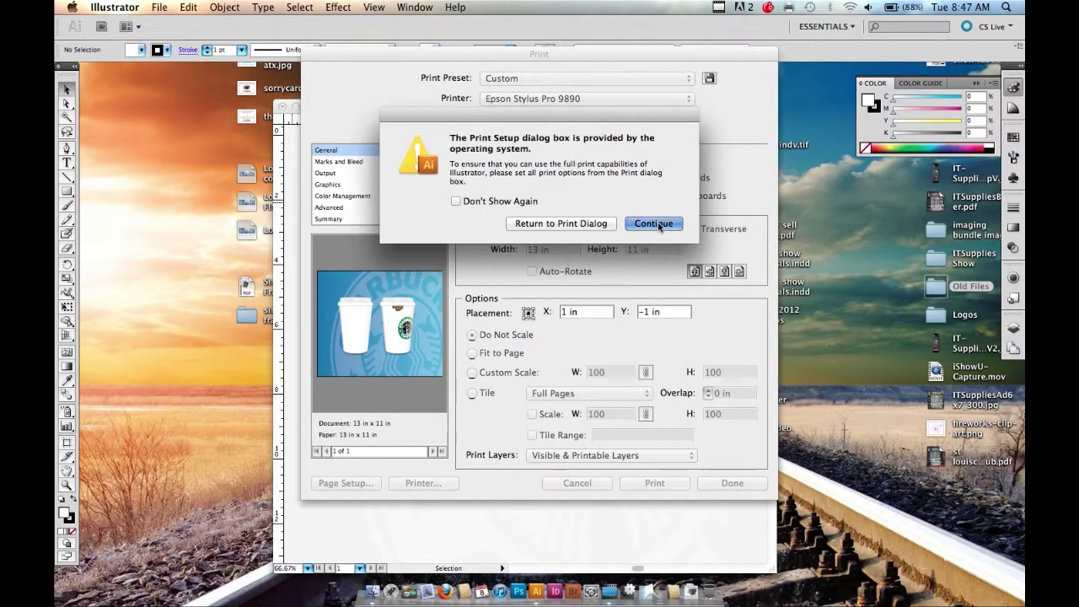
pyautogui.click(524, 210)
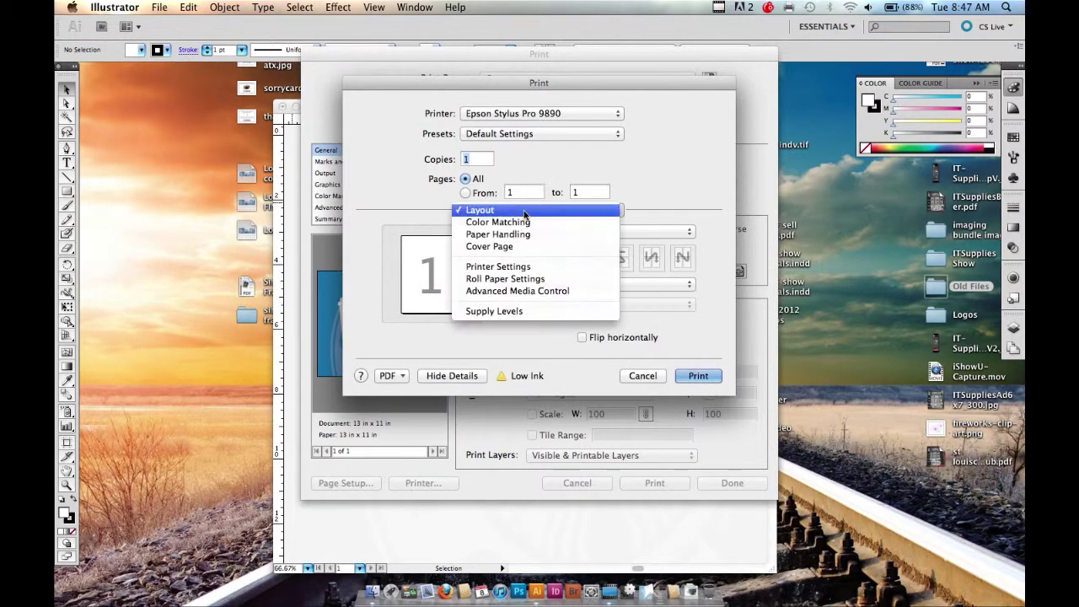
pyautogui.click(527, 266)
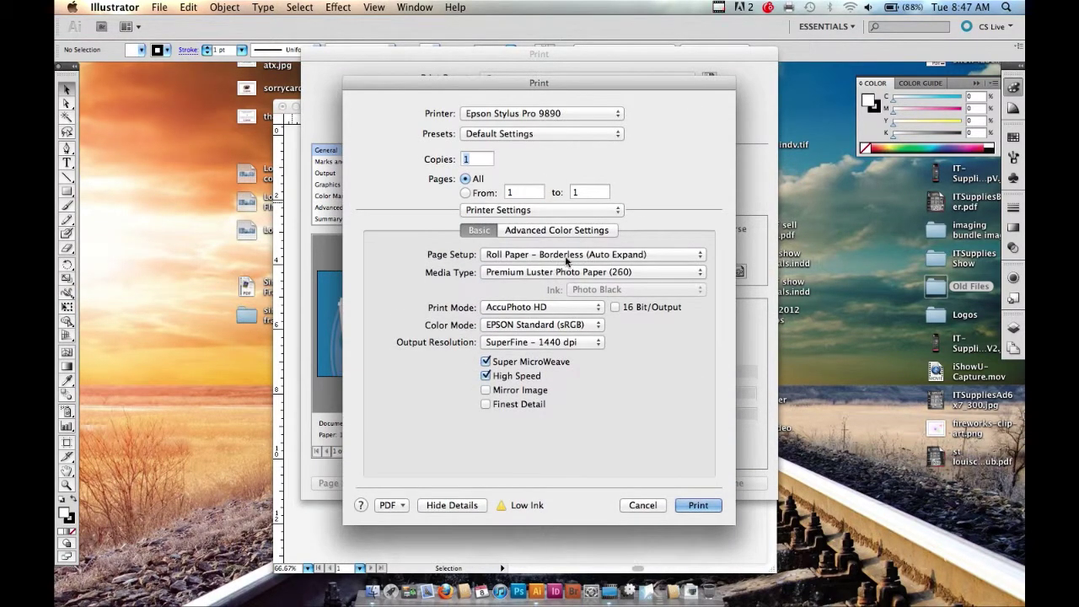
pyautogui.click(567, 257)
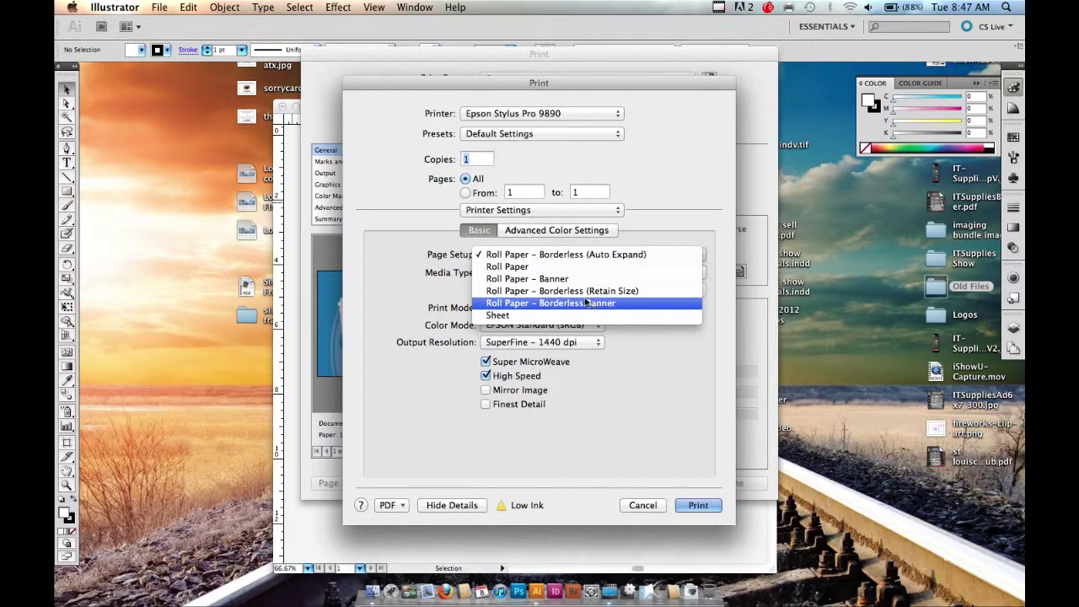
pyautogui.click(522, 268)
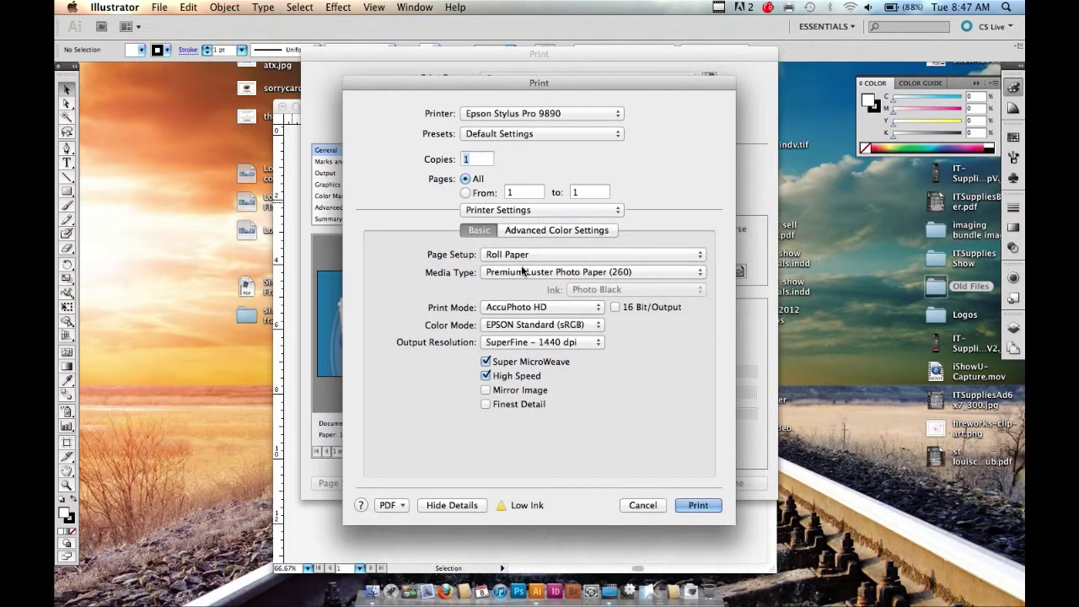
# Choose Enhanced Matte Paper media, Color Mode Off and Fine – 720 dpi resolution.
pyautogui.click(619, 272)
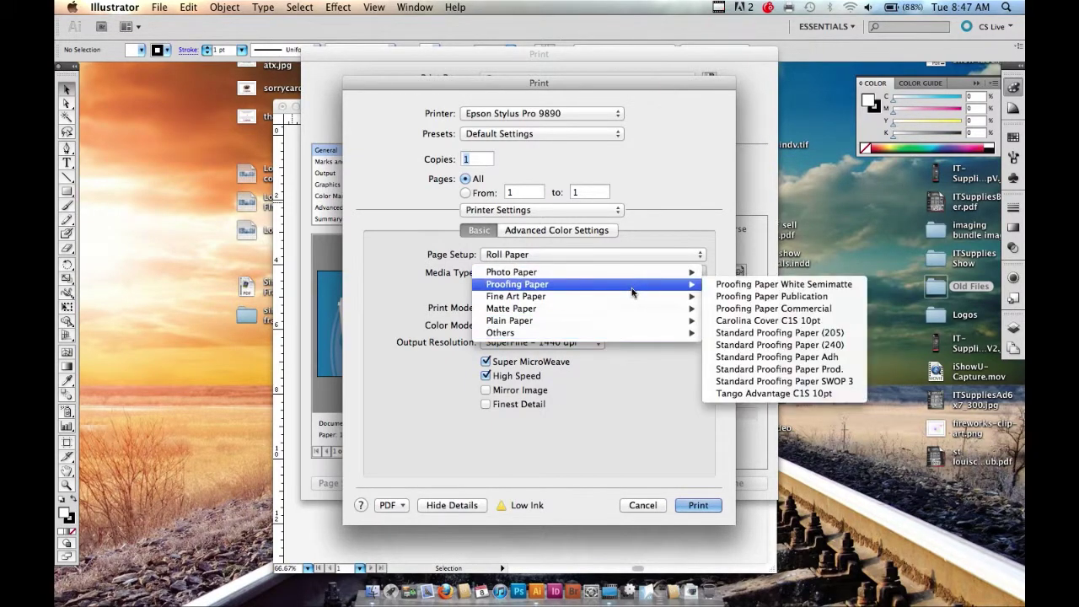
pyautogui.moveTo(511, 309)
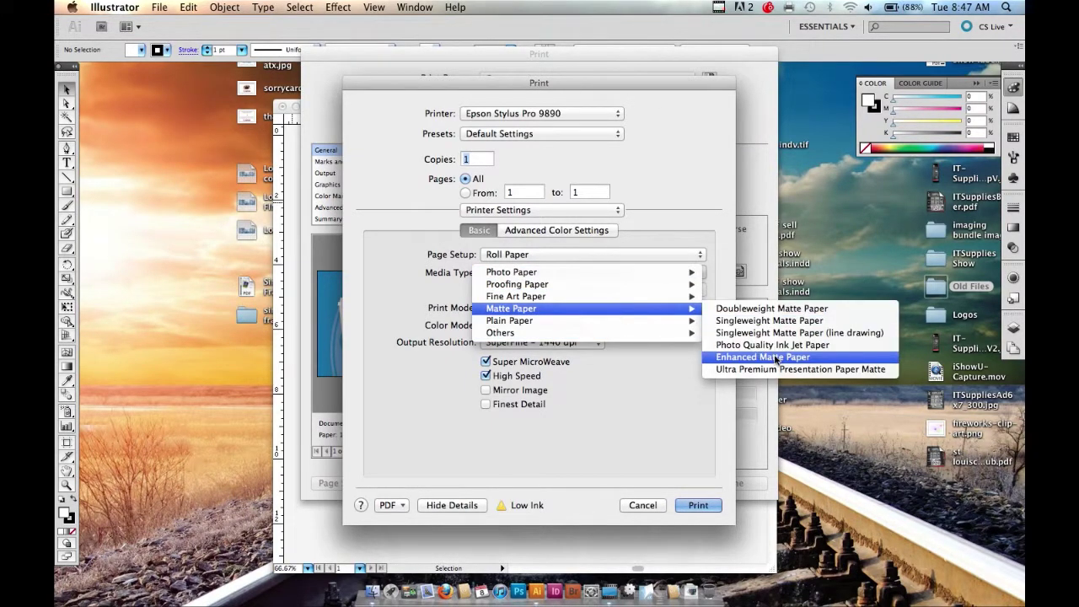
pyautogui.click(742, 356)
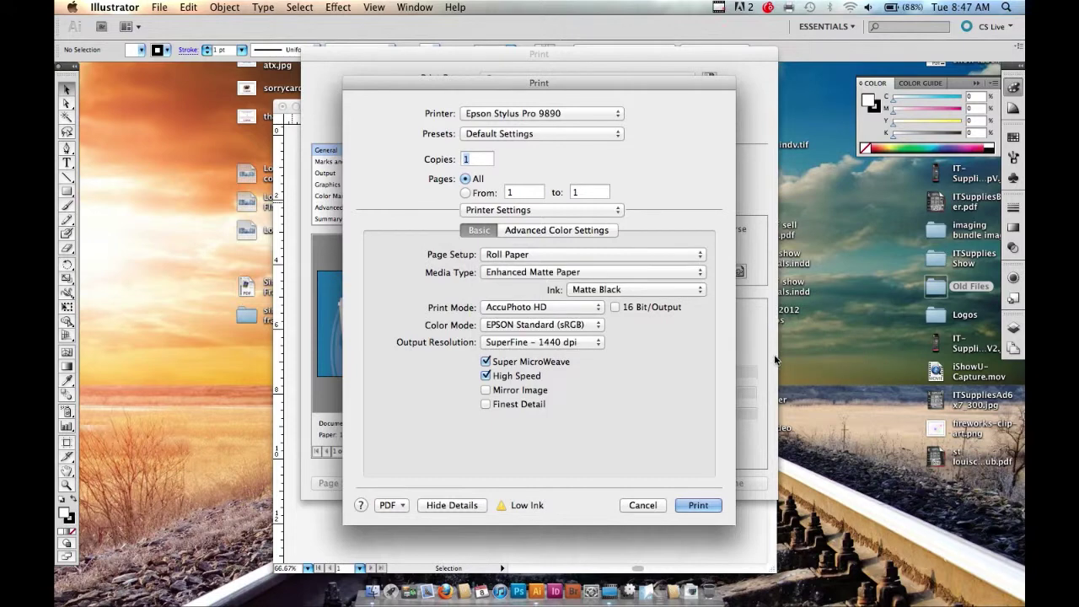
pyautogui.click(550, 325)
pyautogui.click(549, 337)
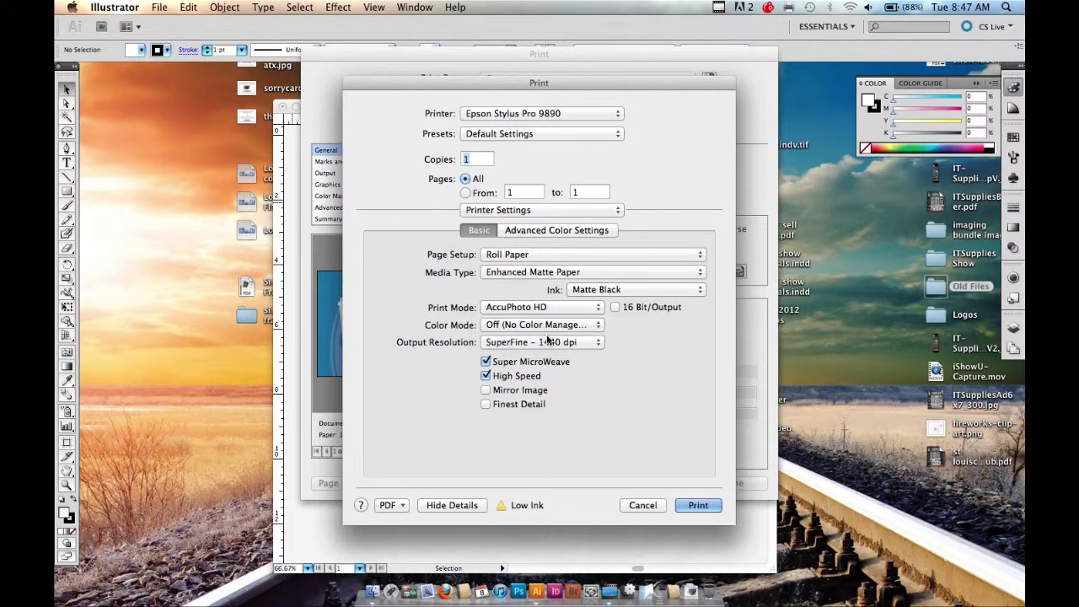
pyautogui.click(548, 343)
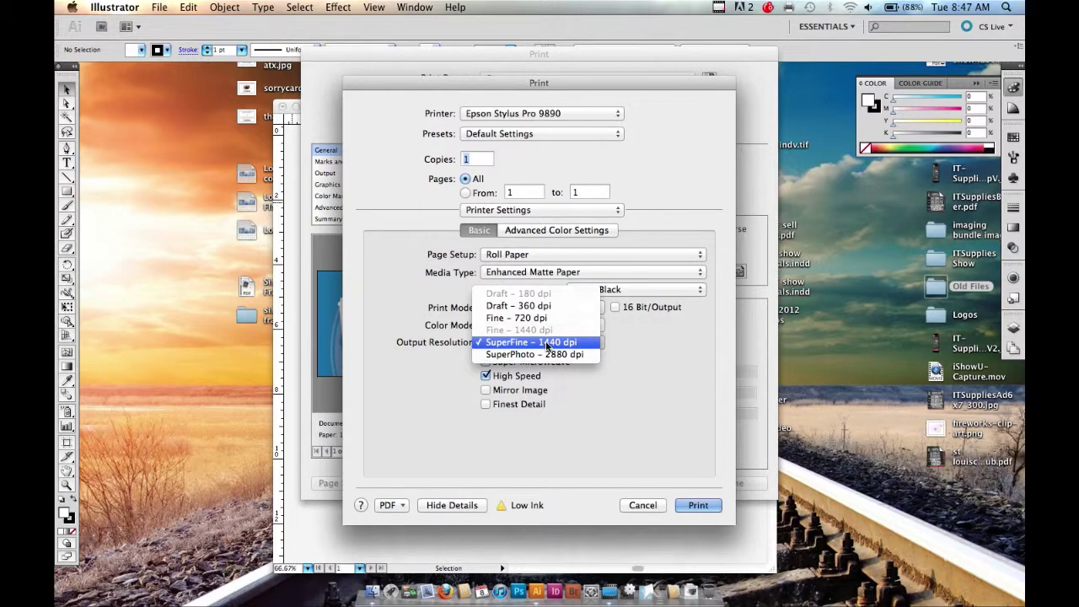
pyautogui.click(538, 319)
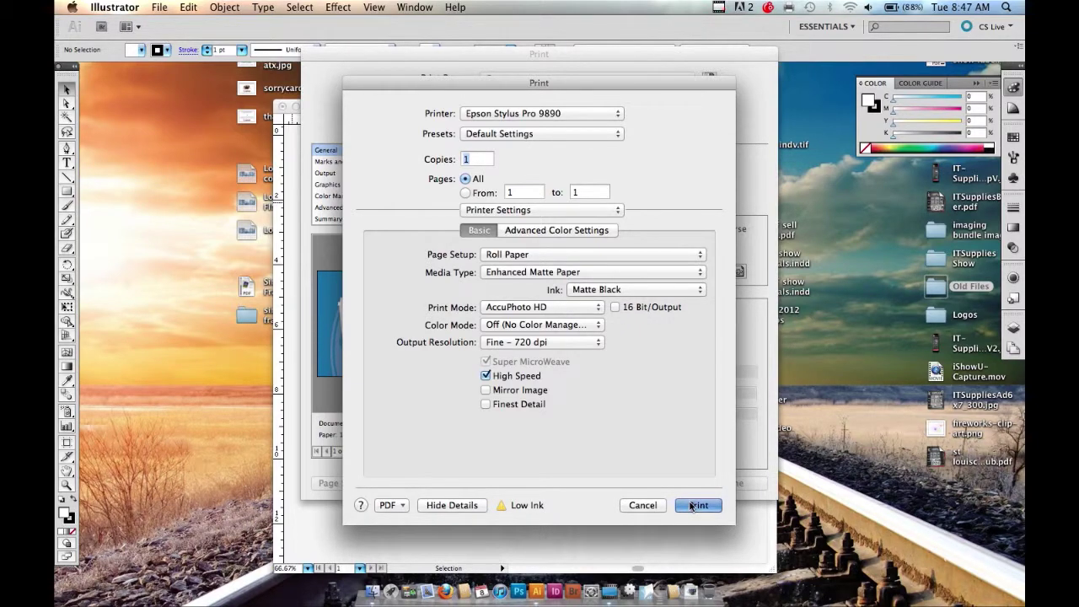
# Set Color Management's printer profile to Epson Stylus Pro 9890_9908_7890_7908 EnhancedMattePaper_MK.
pyautogui.click(691, 506)
pyautogui.click(359, 195)
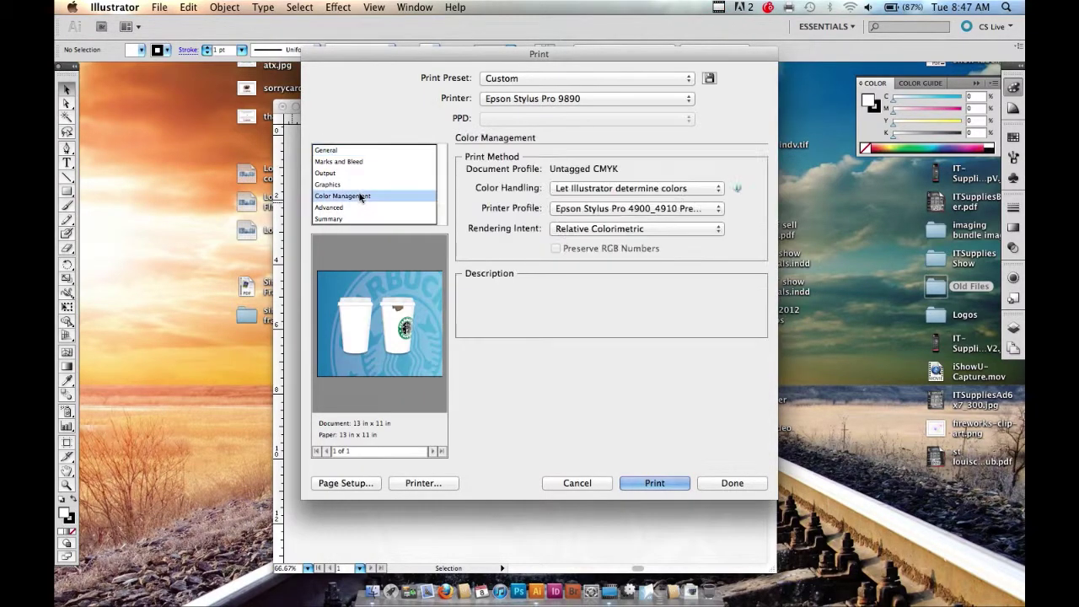
pyautogui.click(564, 211)
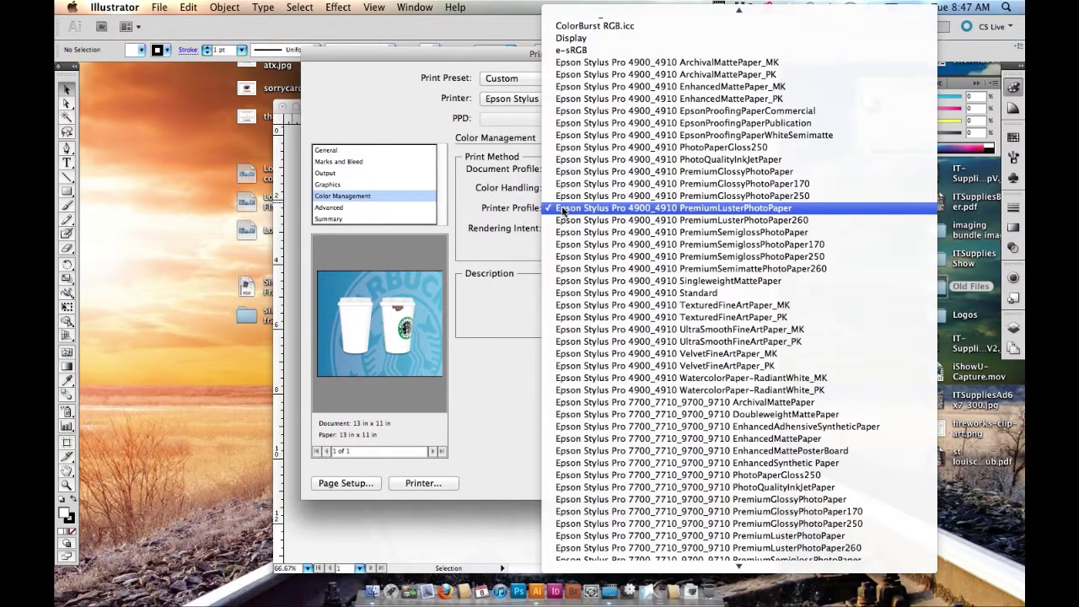
pyautogui.scroll(-5, 586, 278)
pyautogui.scroll(-10, 586, 282)
pyautogui.scroll(4, 586, 284)
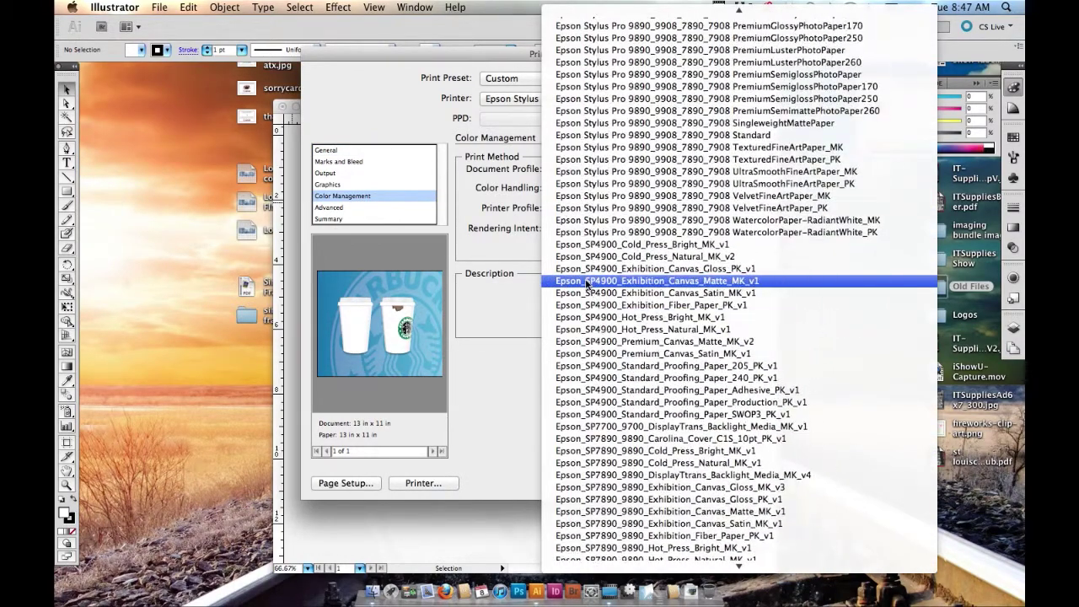
pyautogui.scroll(3, 586, 285)
pyautogui.scroll(5, 586, 284)
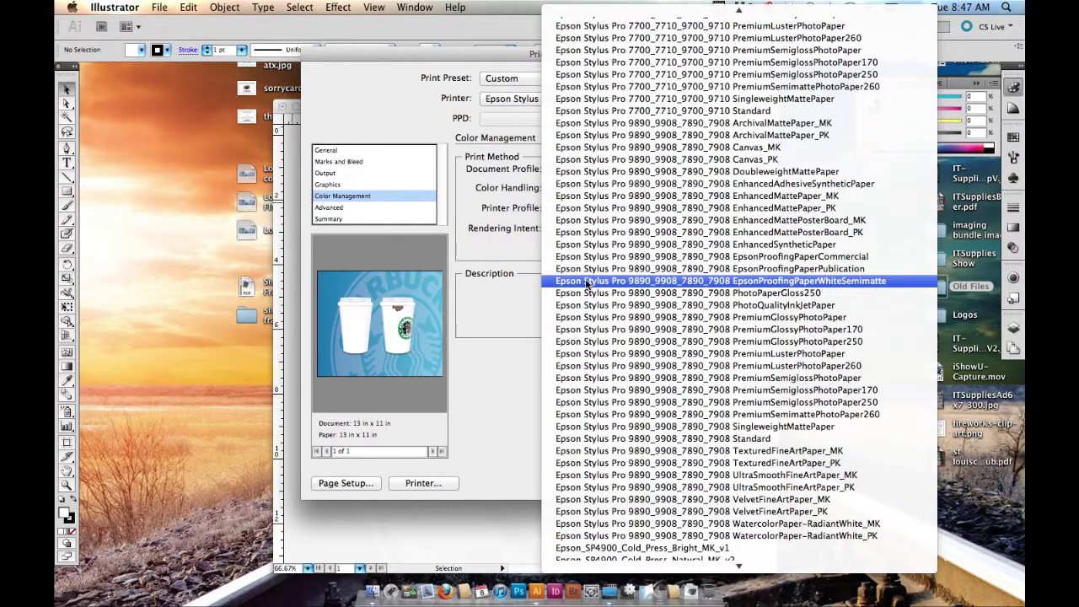
pyautogui.click(618, 196)
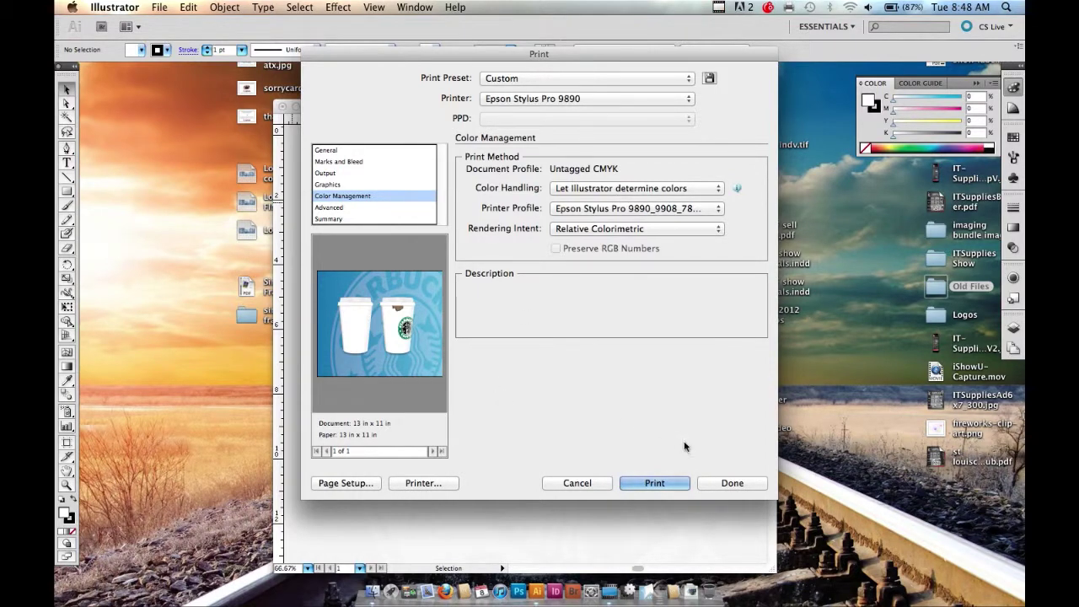
# Close the Print dialog with Done, keeping the Epson 9890 roll setup unprinted.
pyautogui.click(721, 485)
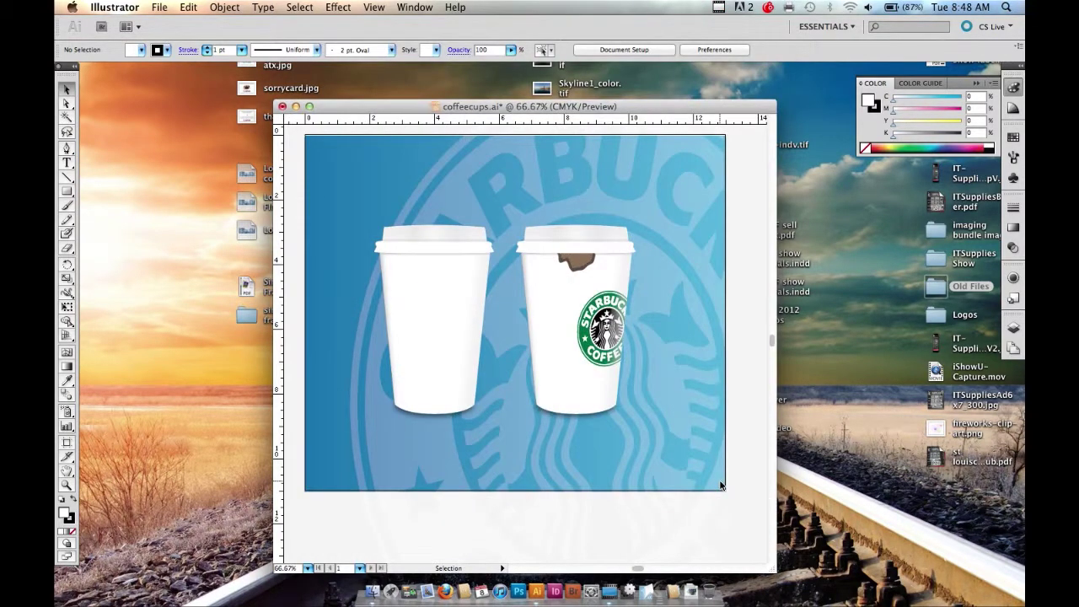